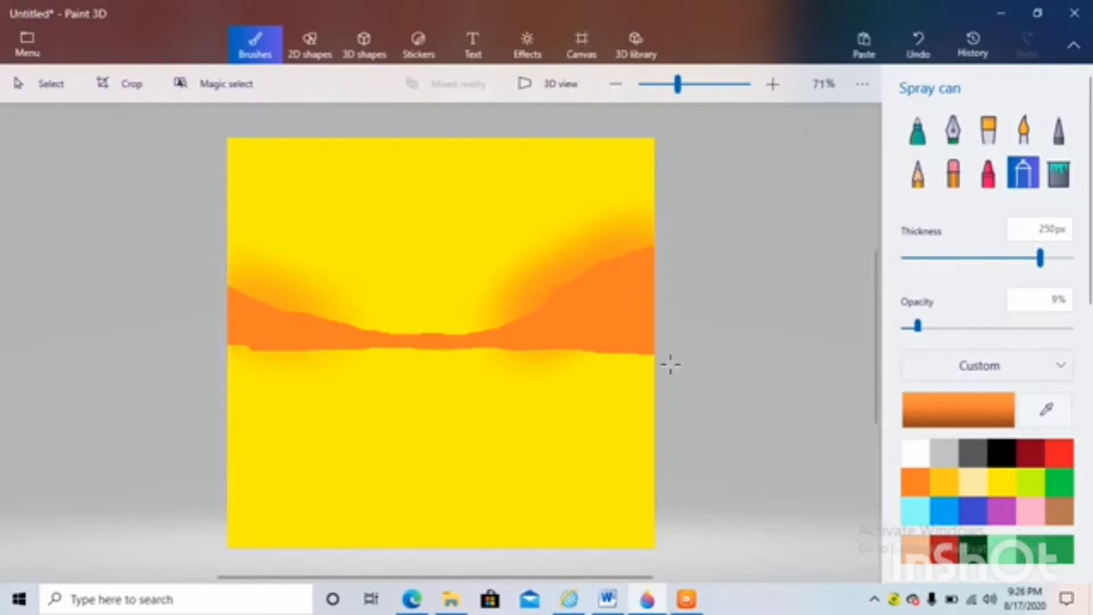
Step: Spray orange haze over the dip between the orange hills at 82 px thickness, and across the sky at 227 px and 4% opacity
{"action": "left_click_drag", "start_coordinate": [1040, 258], "coordinate": [938, 258]}
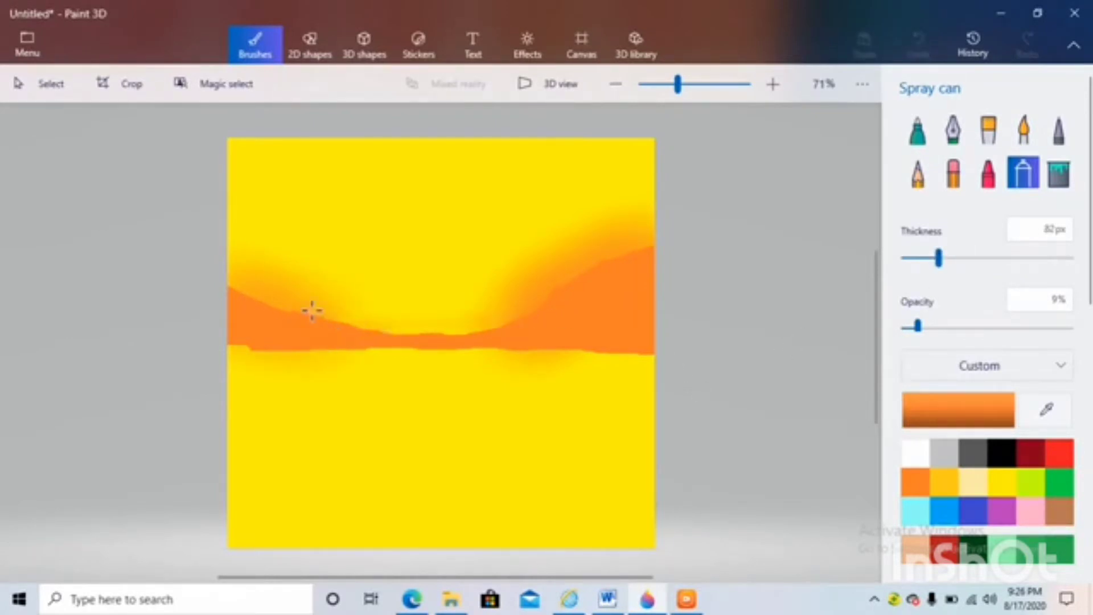
{"action": "left_click_drag", "start_coordinate": [407, 334], "coordinate": [455, 326]}
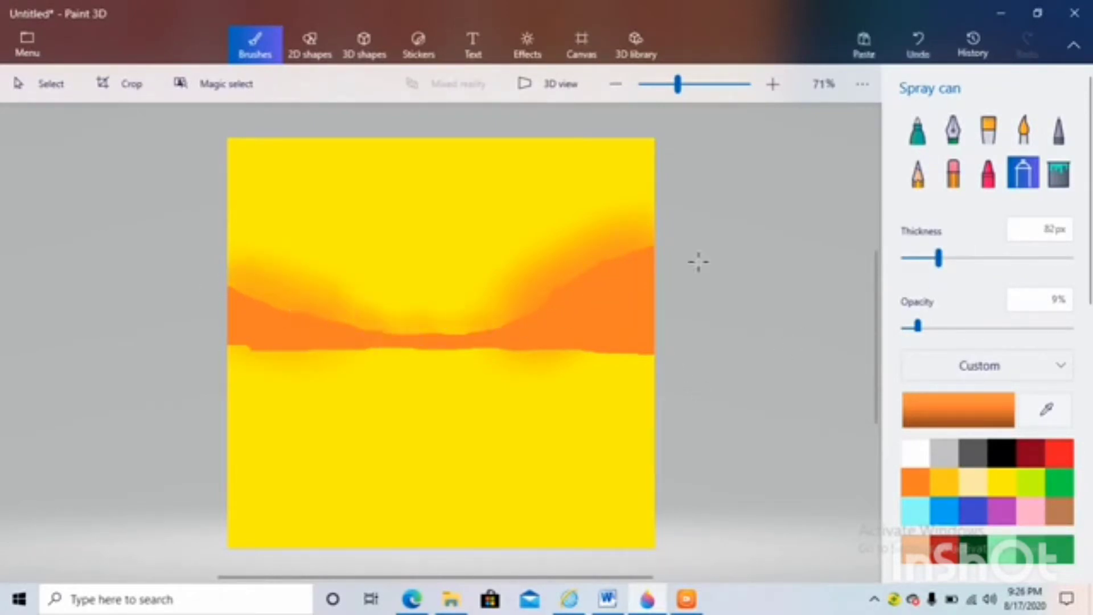
{"action": "left_click", "coordinate": [1026, 258]}
{"action": "left_click", "coordinate": [911, 329]}
{"action": "left_click", "coordinate": [910, 329]}
{"action": "mouse_move", "coordinate": [359, 261]}
{"action": "left_mouse_down"}
{"action": "mouse_move", "coordinate": [408, 229]}
{"action": "mouse_move", "coordinate": [453, 254]}
{"action": "left_mouse_up"}
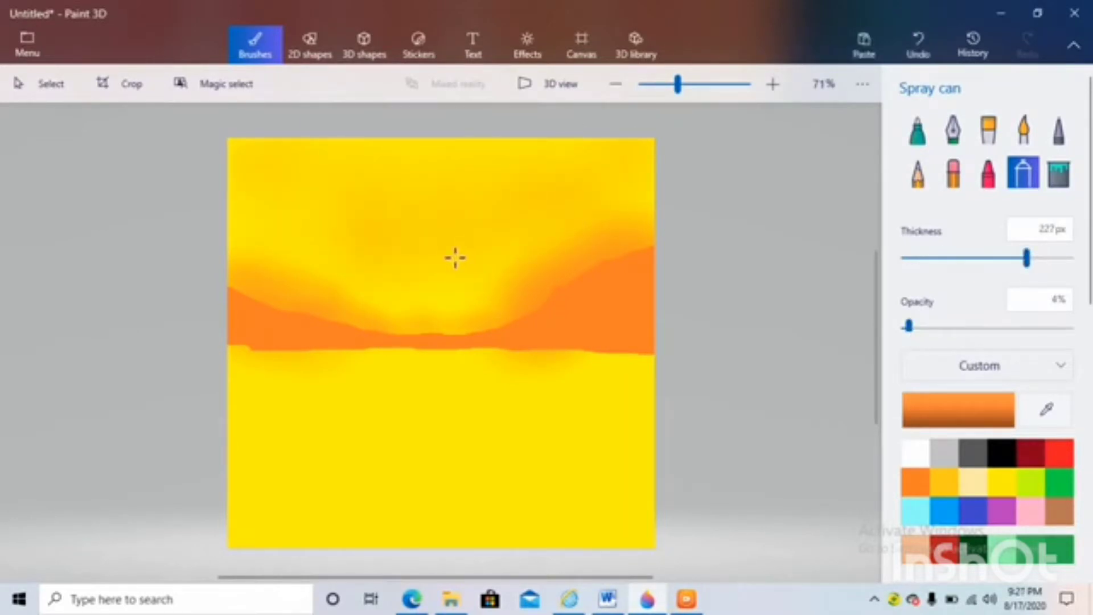
{"action": "left_click", "coordinate": [453, 253]}
Step: Add faint orange cloud texture to the sky with a 20 px crayon at 8% opacity
{"action": "left_click", "coordinate": [988, 172]}
{"action": "left_click", "coordinate": [915, 328]}
{"action": "left_click_drag", "start_coordinate": [370, 264], "coordinate": [370, 263]}
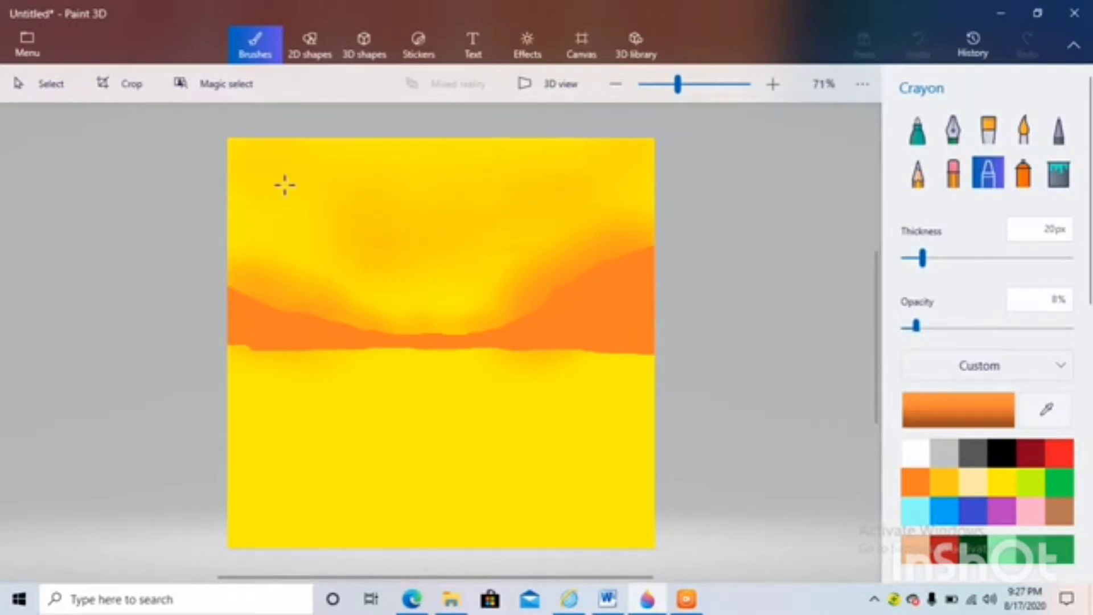
{"action": "left_click_drag", "start_coordinate": [417, 278], "coordinate": [417, 279]}
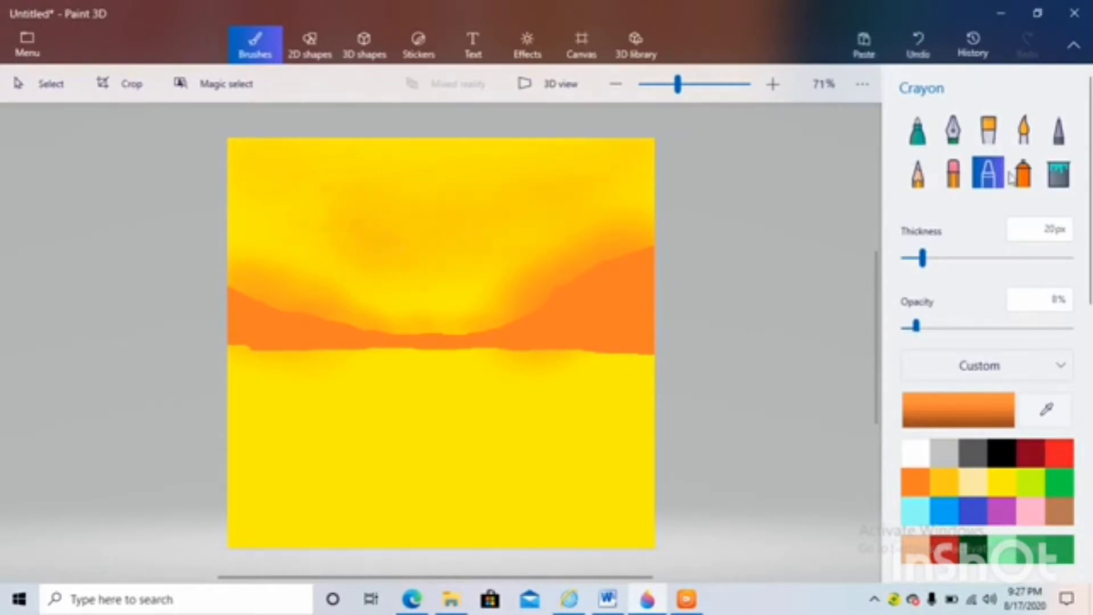
Step: Soften the crayon texture by spraying more orange over the sky at 227 px thickness and 4% opacity
{"action": "left_click", "coordinate": [1023, 172]}
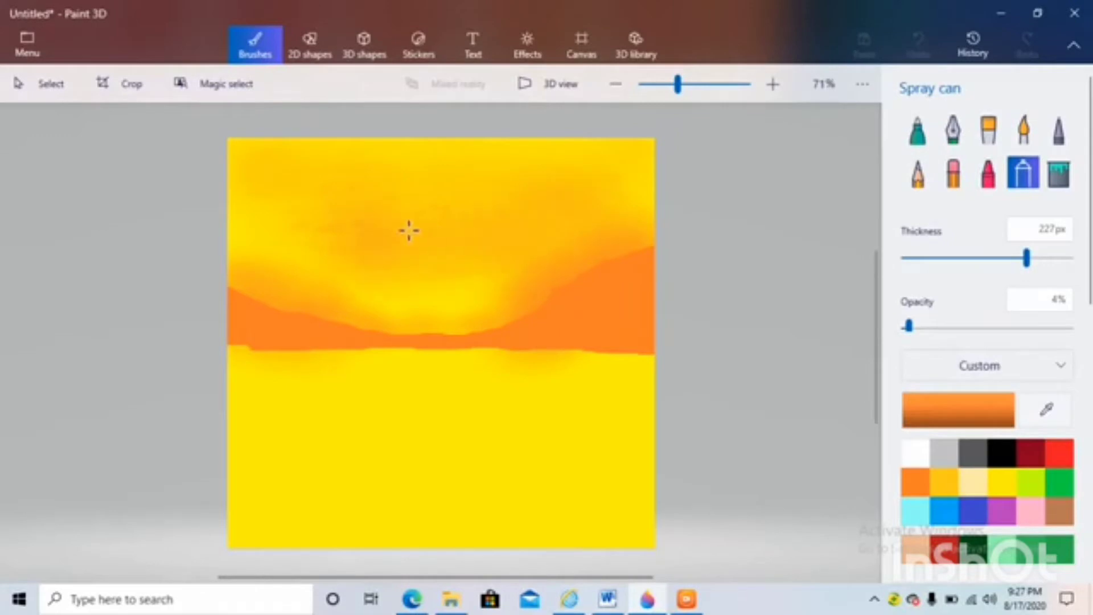
{"action": "left_click_drag", "start_coordinate": [394, 279], "coordinate": [393, 279]}
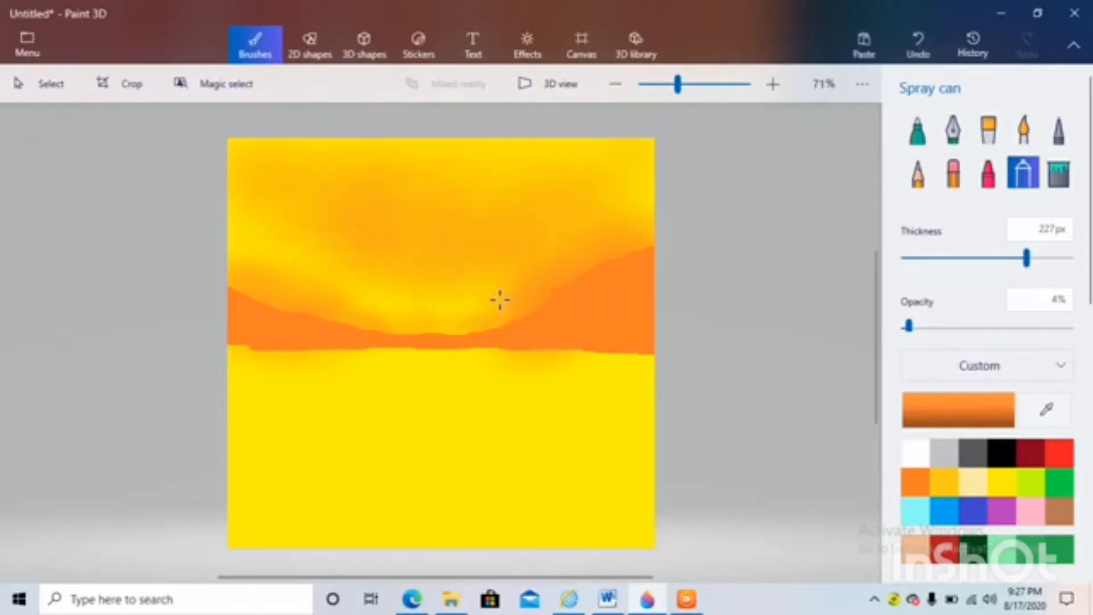
{"action": "left_click", "coordinate": [309, 45]}
{"action": "left_click", "coordinate": [255, 45]}
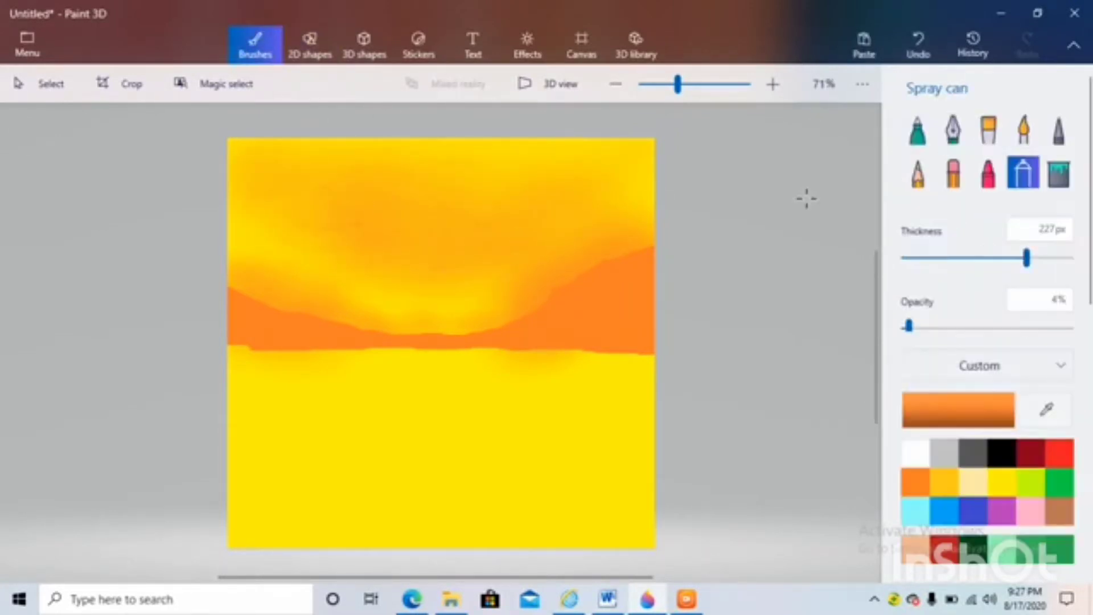
Step: Paint a white sun just above the dip between the hills with the spray can at 43 px thickness and 59% opacity
{"action": "left_click", "coordinate": [915, 259]}
{"action": "left_click", "coordinate": [1002, 327]}
{"action": "left_click", "coordinate": [917, 459]}
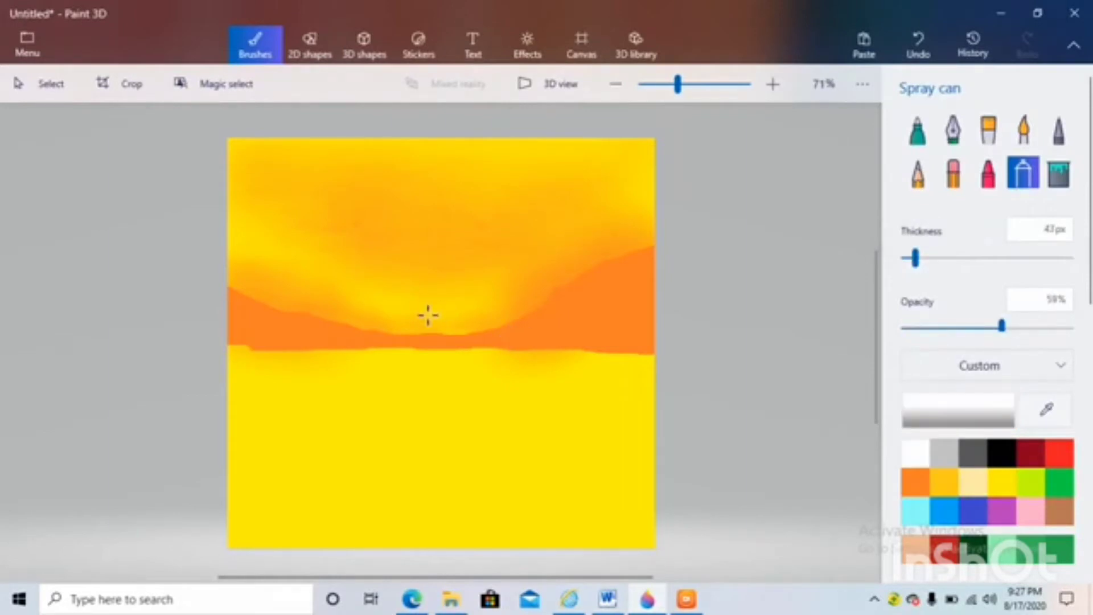
{"action": "left_click_drag", "start_coordinate": [427, 312], "coordinate": [428, 312]}
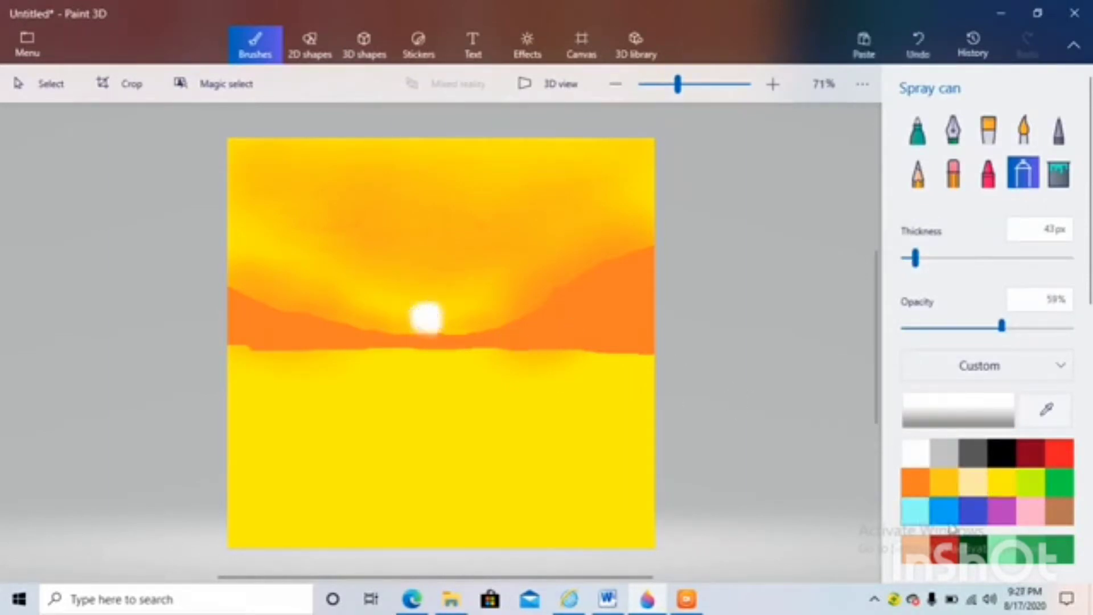
Step: Spray pink over the sun at 88 px thickness, first at 59% opacity and again around it at 9%
{"action": "left_click", "coordinate": [1030, 511]}
{"action": "left_click_drag", "start_coordinate": [915, 259], "coordinate": [943, 259]}
{"action": "left_click", "coordinate": [426, 317]}
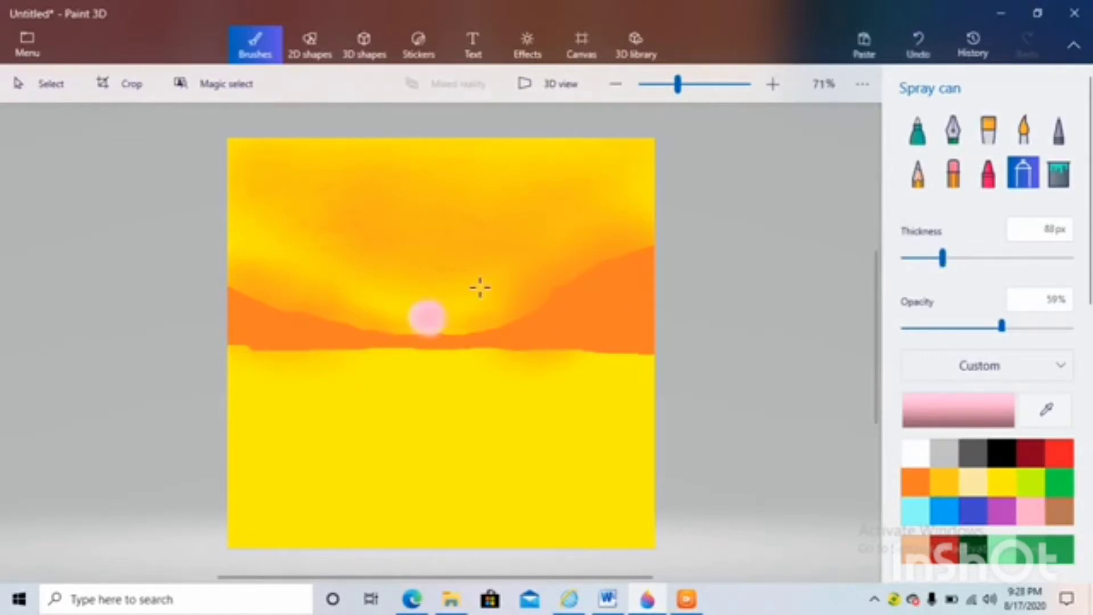
{"action": "left_click_drag", "start_coordinate": [1002, 327], "coordinate": [918, 328]}
{"action": "mouse_move", "coordinate": [427, 316]}
{"action": "left_mouse_down"}
{"action": "mouse_move", "coordinate": [431, 343]}
{"action": "mouse_move", "coordinate": [423, 317]}
{"action": "mouse_move", "coordinate": [437, 319]}
{"action": "mouse_move", "coordinate": [423, 315]}
{"action": "mouse_move", "coordinate": [457, 298]}
{"action": "mouse_move", "coordinate": [426, 315]}
{"action": "mouse_move", "coordinate": [433, 325]}
{"action": "mouse_move", "coordinate": [433, 312]}
{"action": "mouse_move", "coordinate": [417, 314]}
{"action": "mouse_move", "coordinate": [439, 308]}
{"action": "mouse_move", "coordinate": [410, 313]}
{"action": "left_mouse_up"}
Step: Blend the sun's glow with yellow and gold spray, and brighten its centre with white at 59 px thickness and 9% opacity
{"action": "left_click", "coordinate": [1002, 483]}
{"action": "left_click", "coordinate": [1006, 258]}
{"action": "left_click", "coordinate": [944, 483]}
{"action": "left_click", "coordinate": [914, 452]}
{"action": "left_click", "coordinate": [924, 258]}
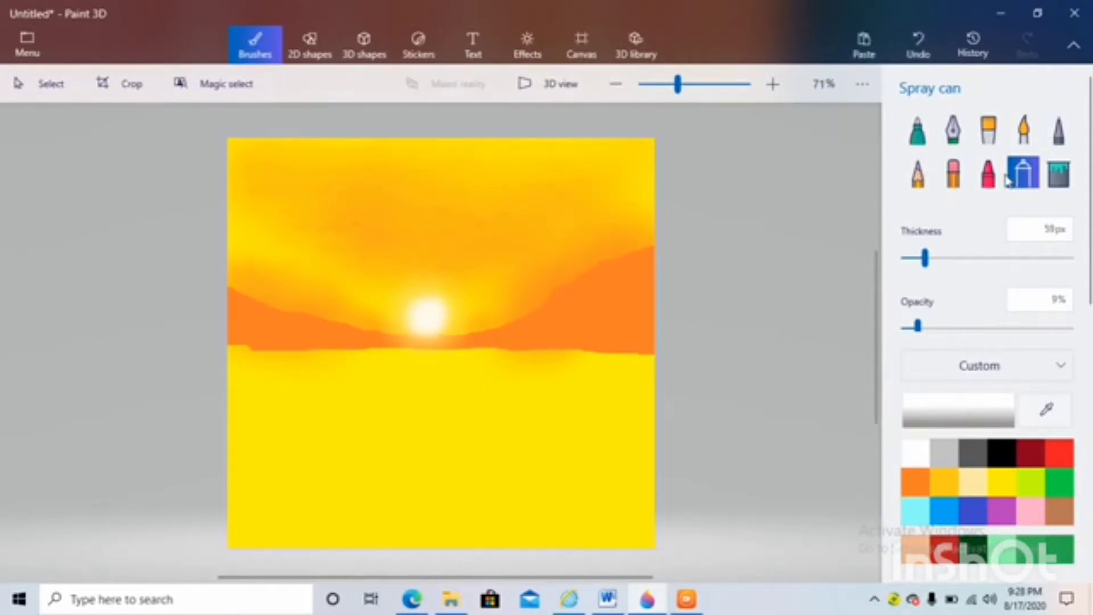
Step: Outline a small island on the left part of the horizon with a black 5 px pixel pen and fill it with black
{"action": "left_click", "coordinate": [1059, 129]}
{"action": "mouse_move", "coordinate": [344, 346]}
{"action": "left_mouse_down"}
{"action": "mouse_move", "coordinate": [373, 348]}
{"action": "mouse_move", "coordinate": [333, 339]}
{"action": "left_mouse_up"}
{"action": "left_click", "coordinate": [1002, 454]}
{"action": "left_click", "coordinate": [918, 44]}
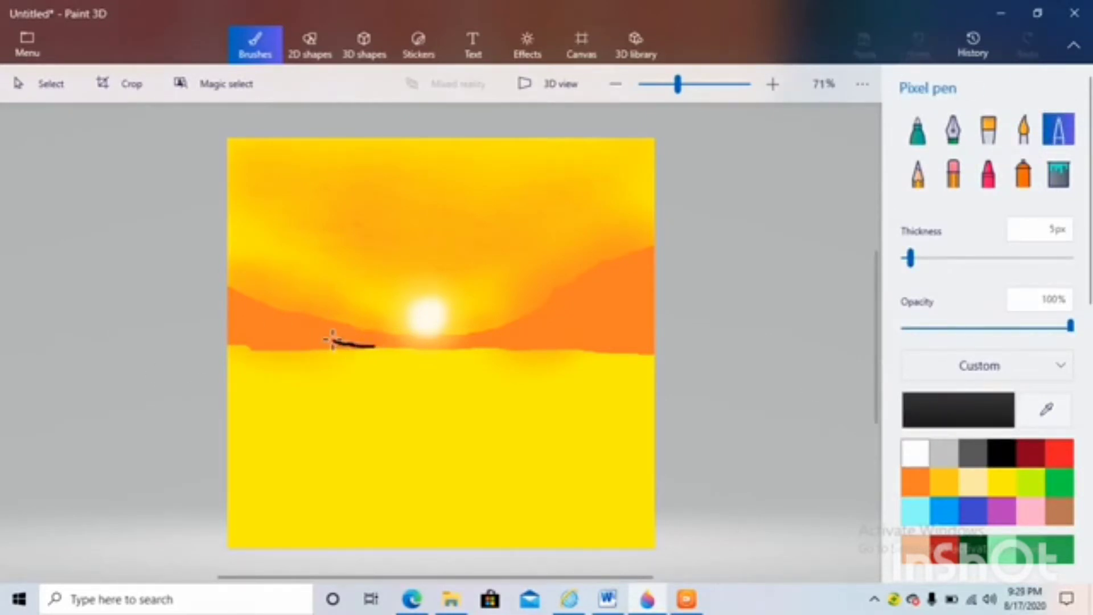
{"action": "left_click_drag", "start_coordinate": [221, 349], "coordinate": [279, 354]}
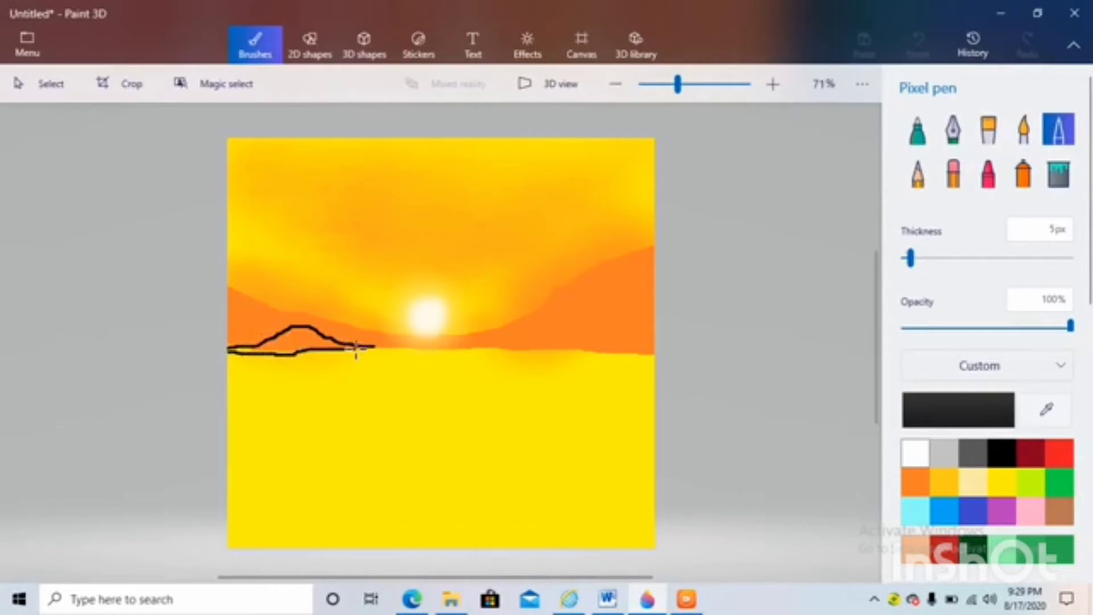
{"action": "left_click_drag", "start_coordinate": [373, 346], "coordinate": [387, 349]}
{"action": "left_click", "coordinate": [1058, 174]}
{"action": "left_click", "coordinate": [296, 340]}
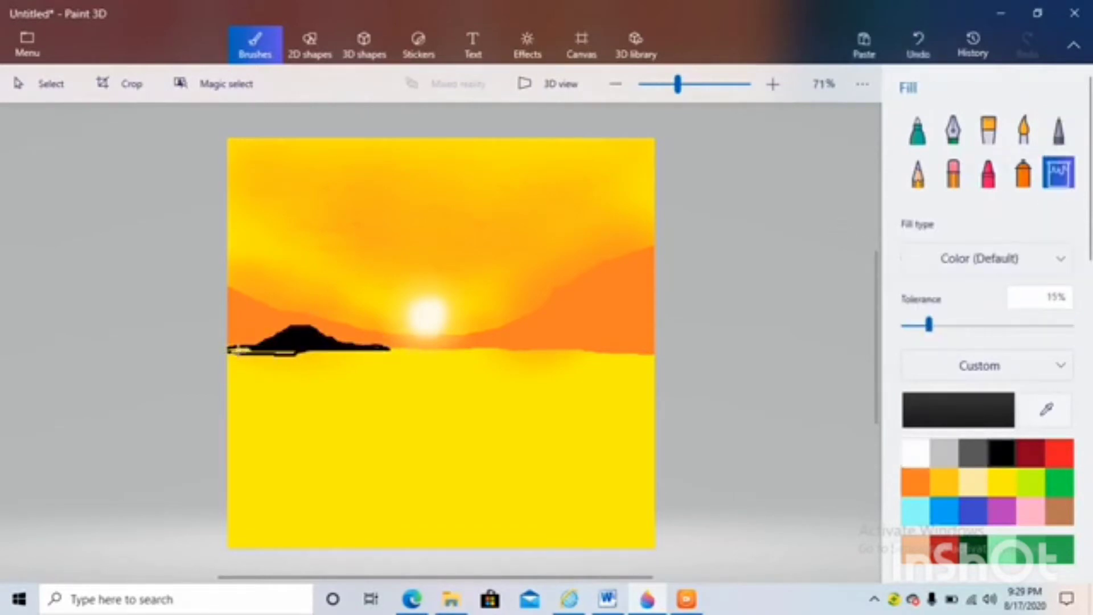
Step: Outline a low hill along the right part of the horizon with the black 5 px pixel pen
{"action": "left_click", "coordinate": [1058, 129]}
{"action": "left_click_drag", "start_coordinate": [654, 325], "coordinate": [472, 349]}
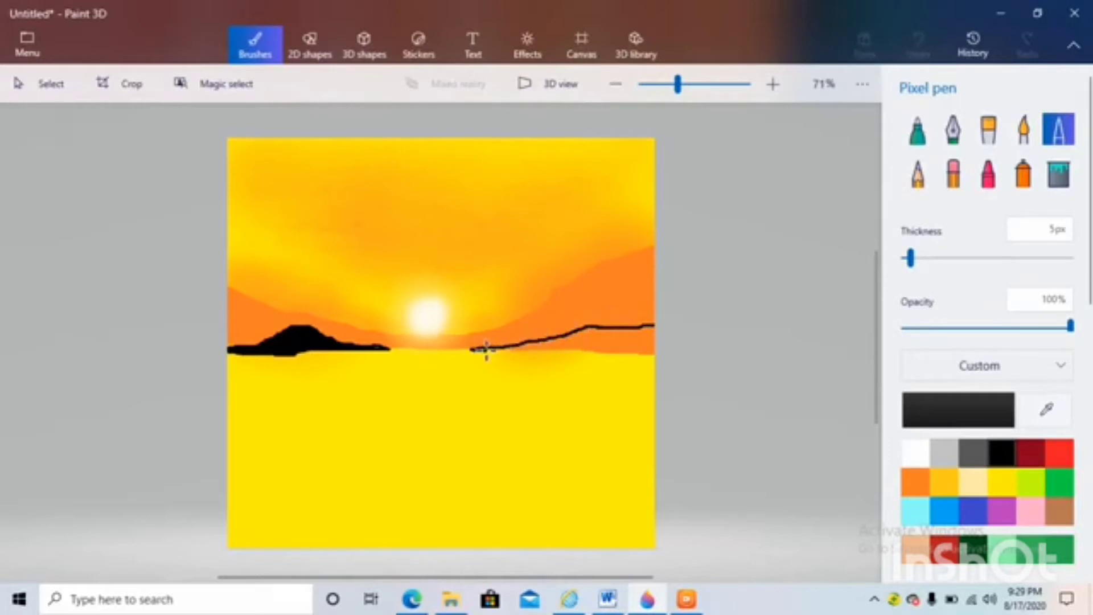
{"action": "left_click_drag", "start_coordinate": [586, 356], "coordinate": [656, 360]}
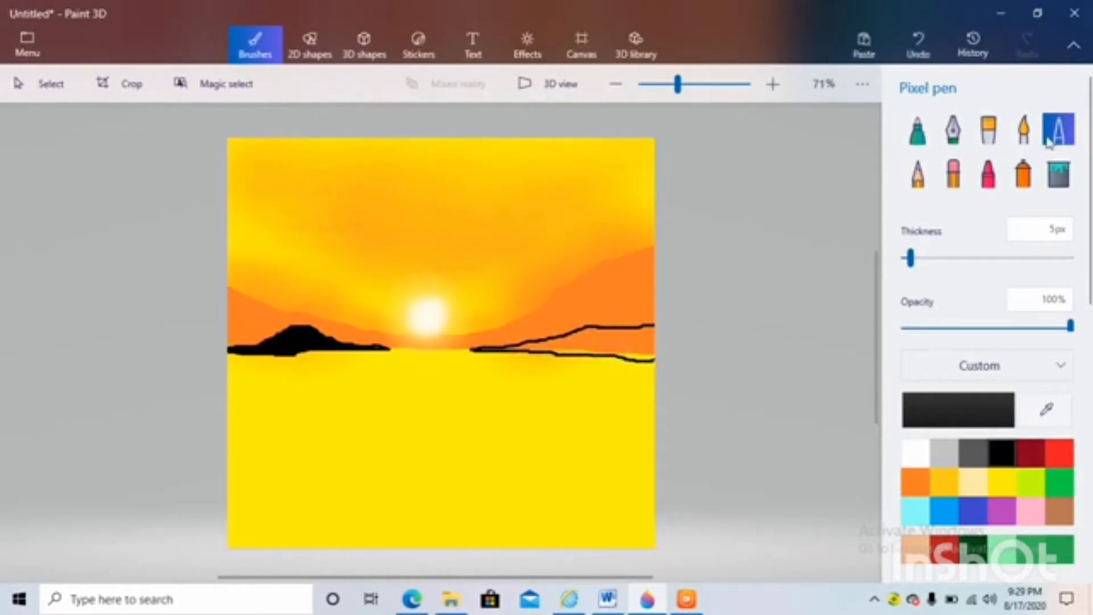
Step: Mix the custom colour df5a5f and fill the outlined low hill, including its black outline, with it
{"action": "left_click", "coordinate": [927, 411]}
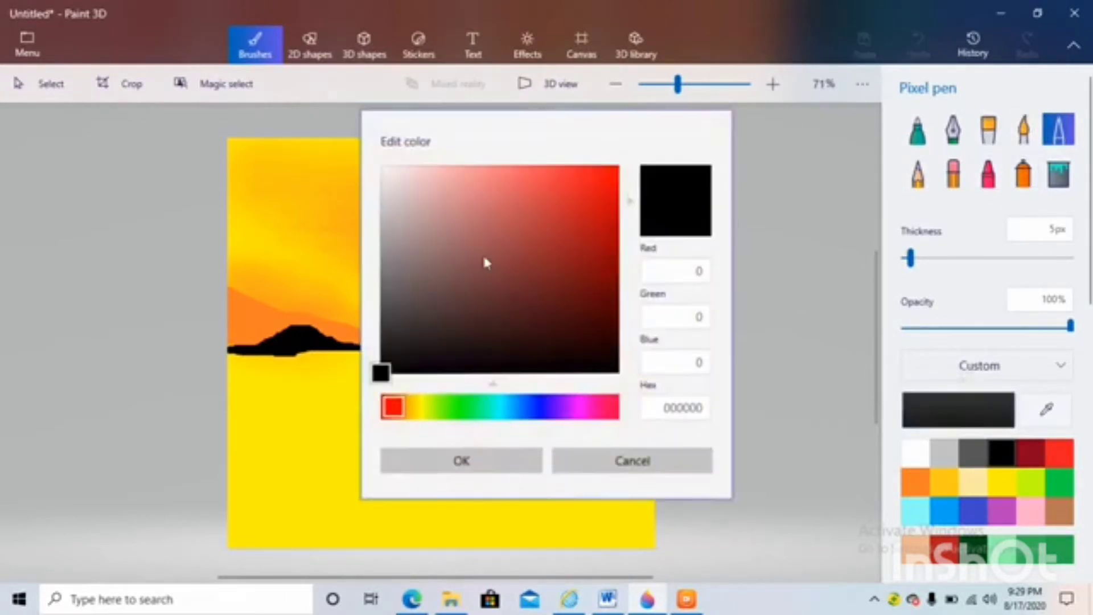
{"action": "left_click", "coordinate": [569, 456]}
{"action": "left_click", "coordinate": [1059, 453]}
{"action": "left_click", "coordinate": [964, 406]}
{"action": "left_click", "coordinate": [521, 193]}
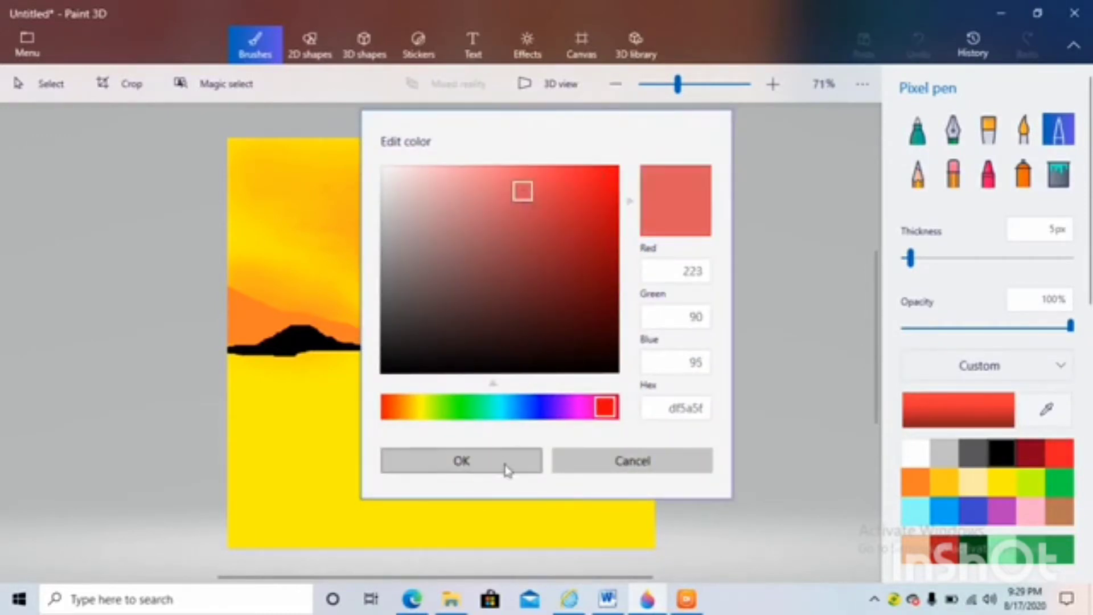
{"action": "left_click", "coordinate": [505, 468]}
{"action": "left_click", "coordinate": [620, 345]}
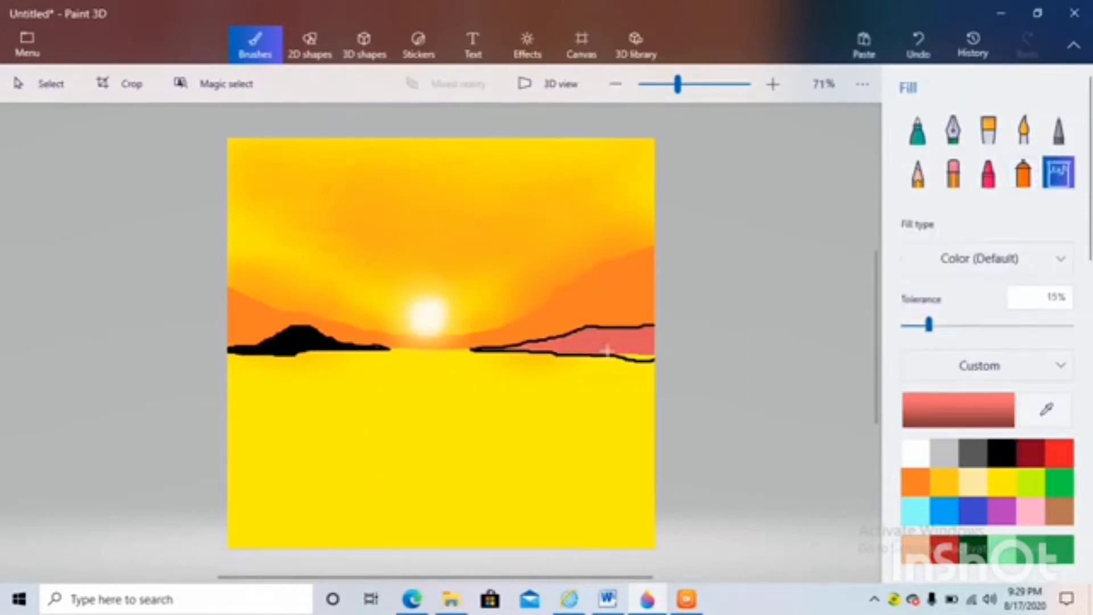
{"action": "left_click", "coordinate": [607, 352]}
Step: Shade the upper edge of the pink hill with a dark red 20 px crayon at 35% opacity
{"action": "left_click", "coordinate": [988, 172]}
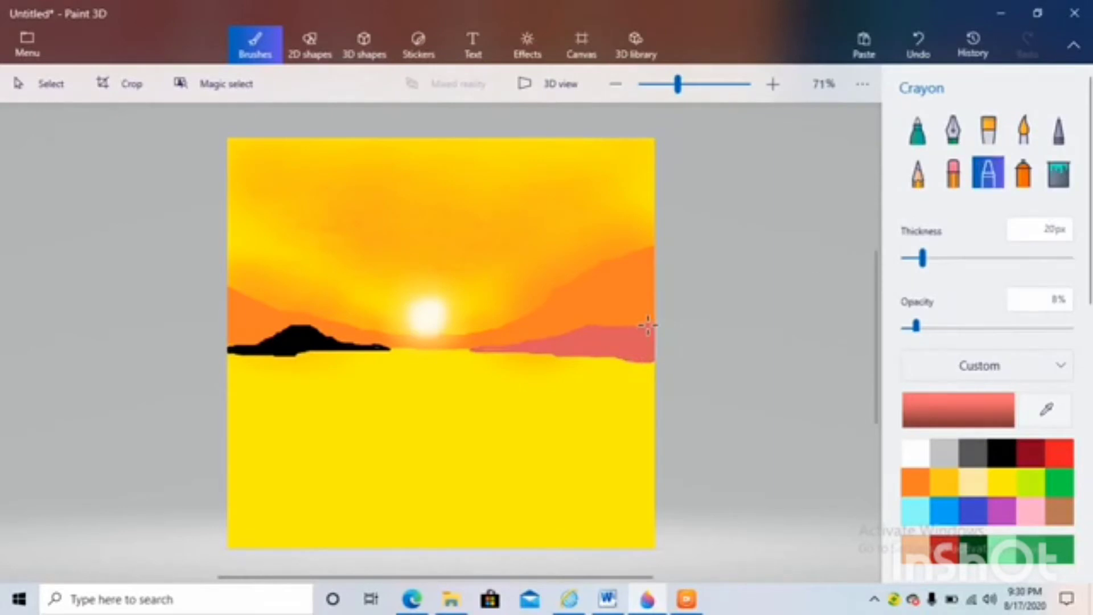
{"action": "left_click", "coordinate": [940, 559]}
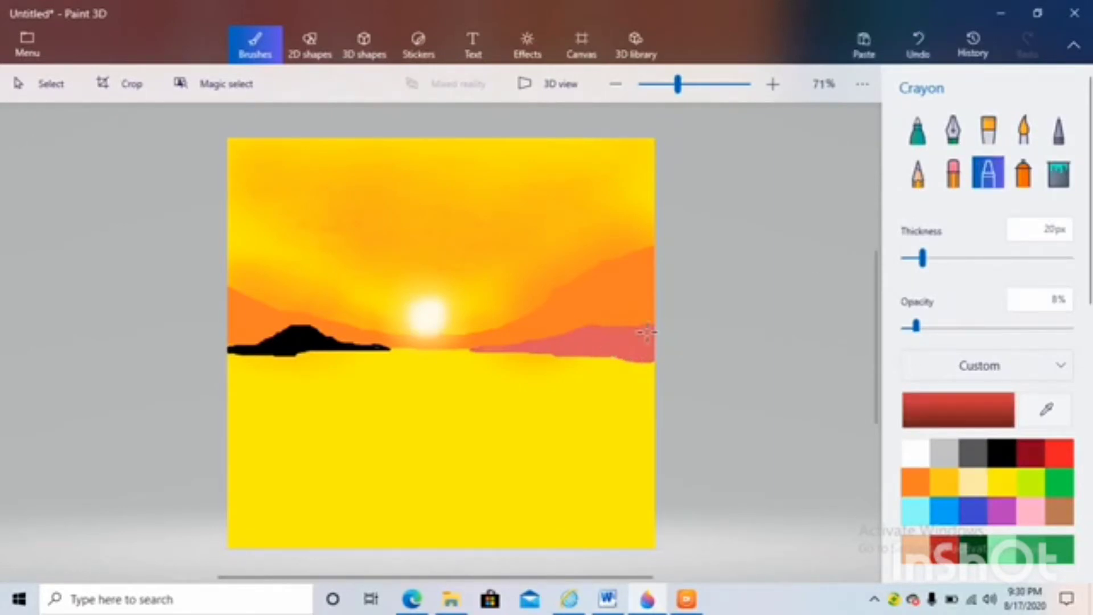
{"action": "left_click", "coordinate": [961, 326]}
{"action": "left_click_drag", "start_coordinate": [649, 327], "coordinate": [621, 331]}
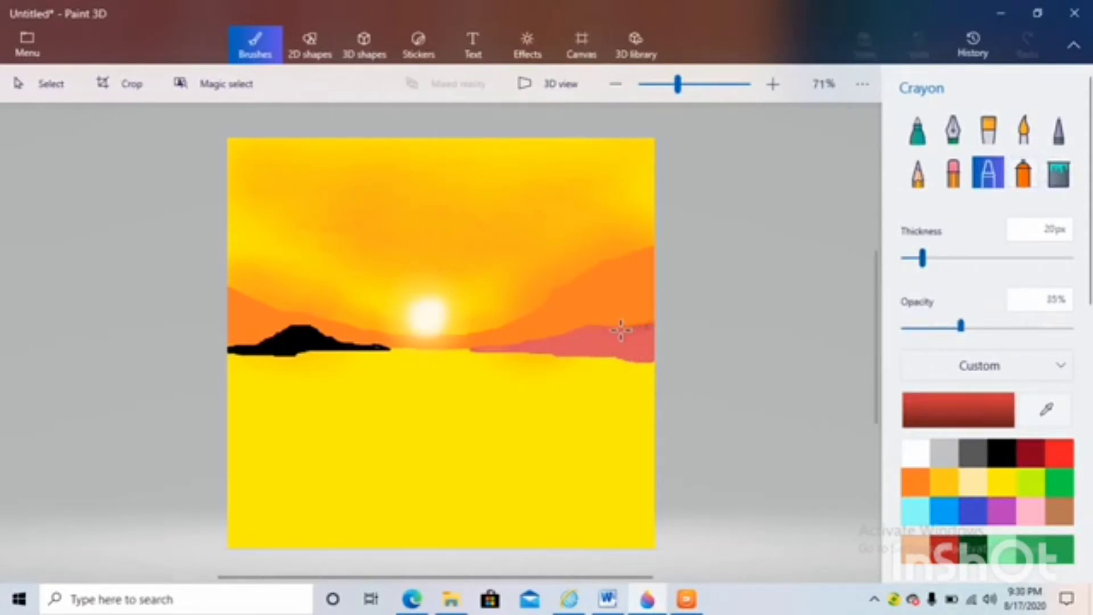
Step: Texture the right orange hill and the sky above it with dark red crayon, replacing the 35% opacity attempt with 10% opacity
{"action": "mouse_move", "coordinate": [542, 336]}
{"action": "left_mouse_down"}
{"action": "mouse_move", "coordinate": [542, 302]}
{"action": "mouse_move", "coordinate": [520, 308]}
{"action": "mouse_move", "coordinate": [549, 291]}
{"action": "left_mouse_up"}
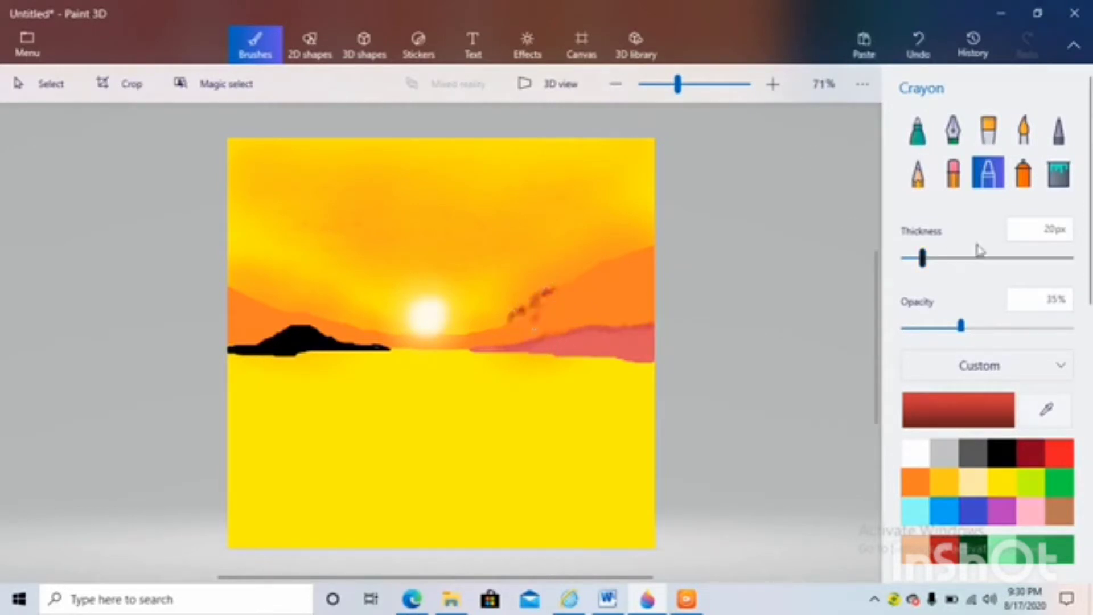
{"action": "left_click", "coordinate": [920, 327]}
{"action": "key", "text": "ctrl+z"}
{"action": "left_click_drag", "start_coordinate": [637, 301], "coordinate": [611, 300]}
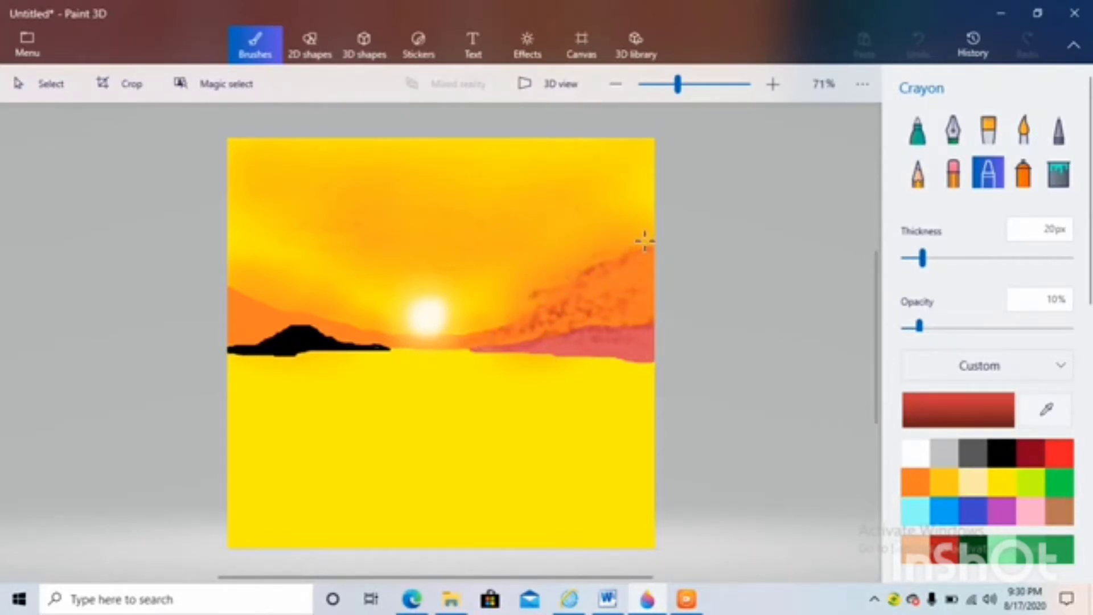
{"action": "left_click_drag", "start_coordinate": [578, 246], "coordinate": [634, 258]}
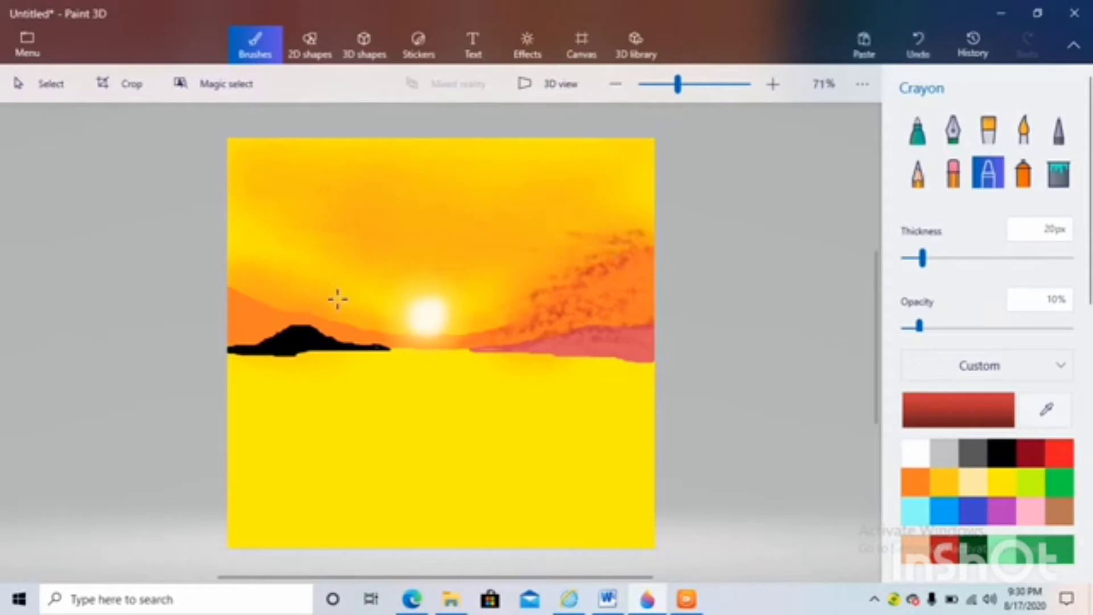
Step: Add dark red crayon texture along the left orange hill and in thin cloud bands across the middle of the sky
{"action": "left_click_drag", "start_coordinate": [337, 298], "coordinate": [376, 320]}
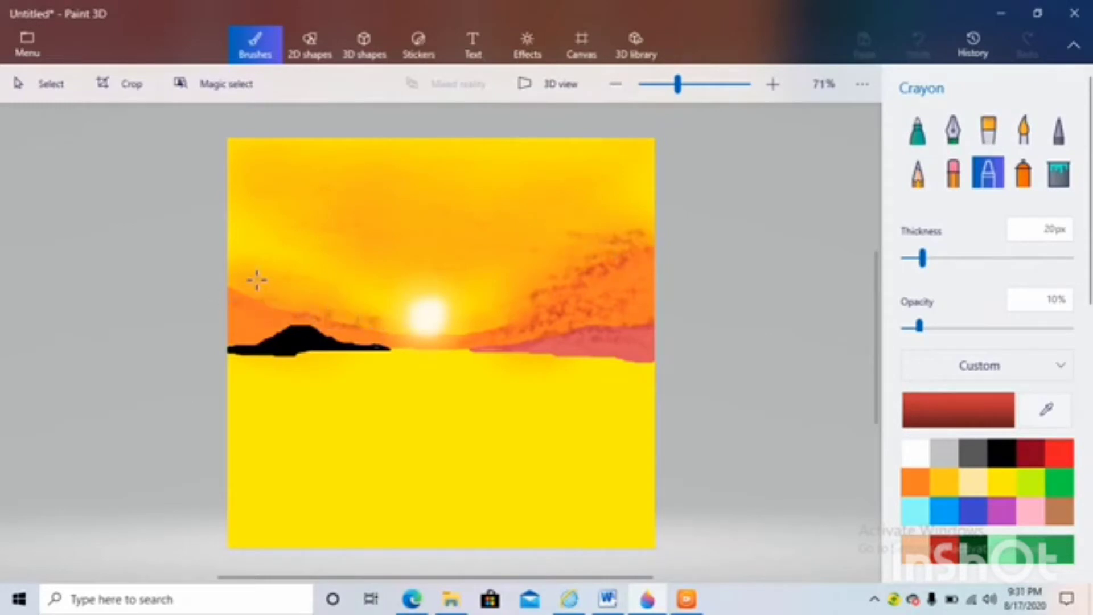
{"action": "left_click_drag", "start_coordinate": [198, 252], "coordinate": [365, 242]}
{"action": "mouse_move", "coordinate": [399, 227]}
{"action": "left_mouse_down"}
{"action": "mouse_move", "coordinate": [451, 225]}
{"action": "mouse_move", "coordinate": [445, 257]}
{"action": "left_mouse_up"}
Step: Spray dark red over the right orange hill and the mid-sky clouds at 165 px thickness and 9% opacity
{"action": "left_click", "coordinate": [1023, 173]}
{"action": "left_click_drag", "start_coordinate": [925, 258], "coordinate": [989, 258]}
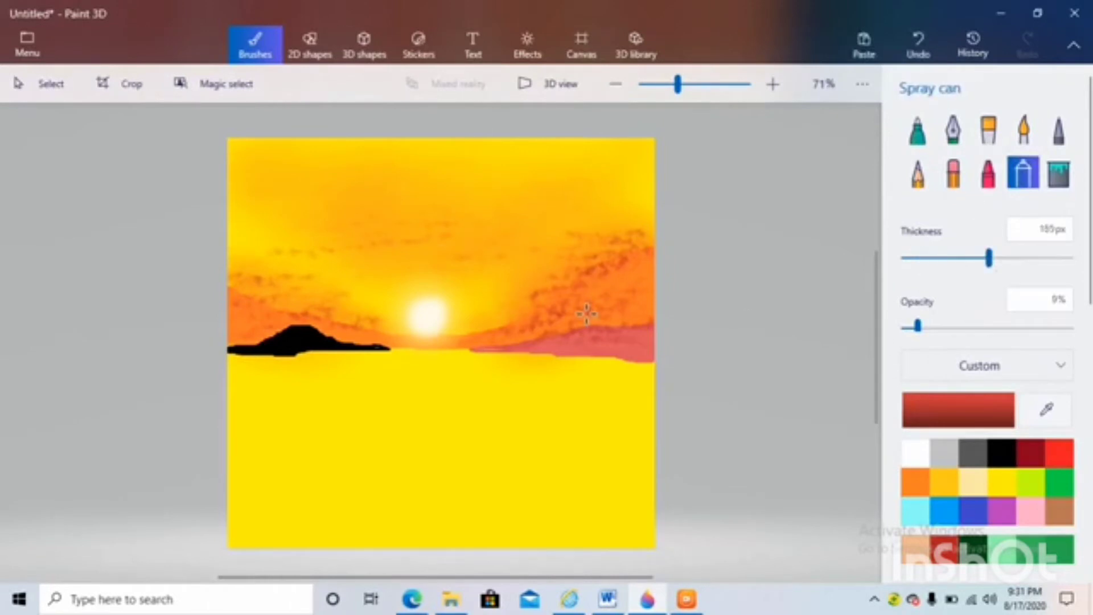
{"action": "mouse_move", "coordinate": [586, 313]}
{"action": "left_mouse_down"}
{"action": "mouse_move", "coordinate": [586, 273]}
{"action": "mouse_move", "coordinate": [655, 200]}
{"action": "left_mouse_up"}
{"action": "left_click_drag", "start_coordinate": [439, 232], "coordinate": [409, 252]}
Step: Blend the red texture by spraying orange over the right hill, the central sky and the area around the black island
{"action": "left_click", "coordinate": [916, 482]}
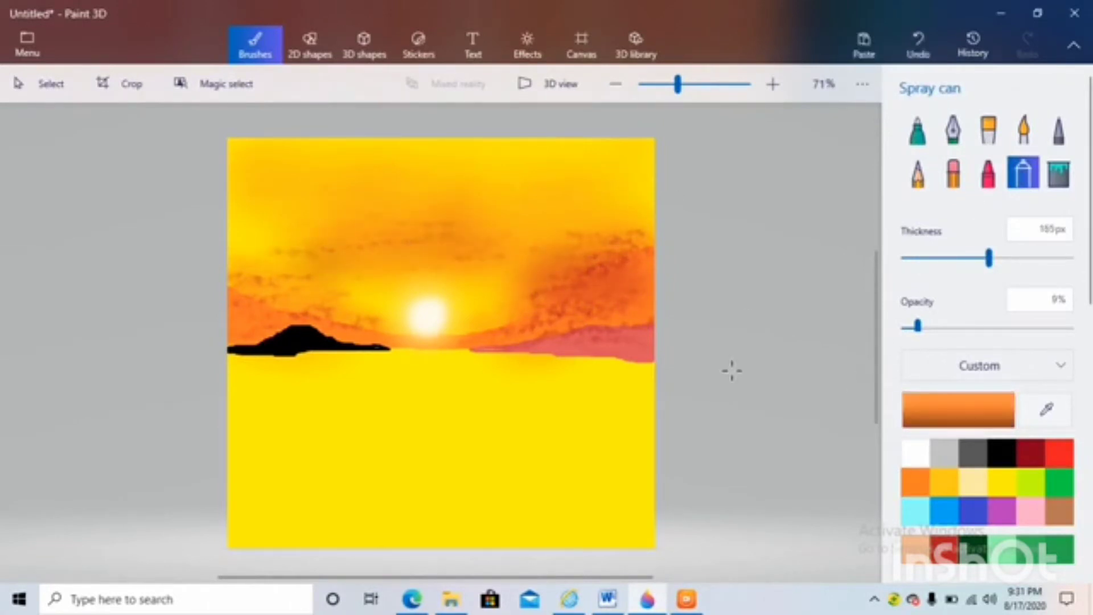
{"action": "left_click_drag", "start_coordinate": [615, 288], "coordinate": [574, 280]}
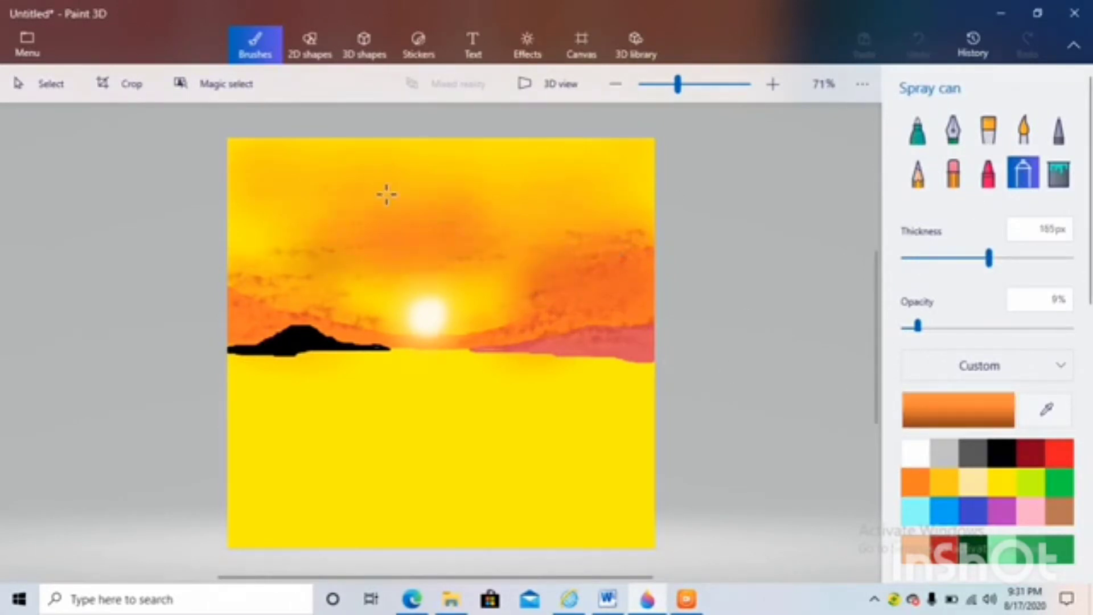
{"action": "mouse_move", "coordinate": [295, 289]}
{"action": "left_mouse_down"}
{"action": "mouse_move", "coordinate": [297, 313]}
{"action": "mouse_move", "coordinate": [364, 312]}
{"action": "mouse_move", "coordinate": [291, 314]}
{"action": "mouse_move", "coordinate": [259, 329]}
{"action": "mouse_move", "coordinate": [256, 280]}
{"action": "mouse_move", "coordinate": [333, 310]}
{"action": "left_mouse_up"}
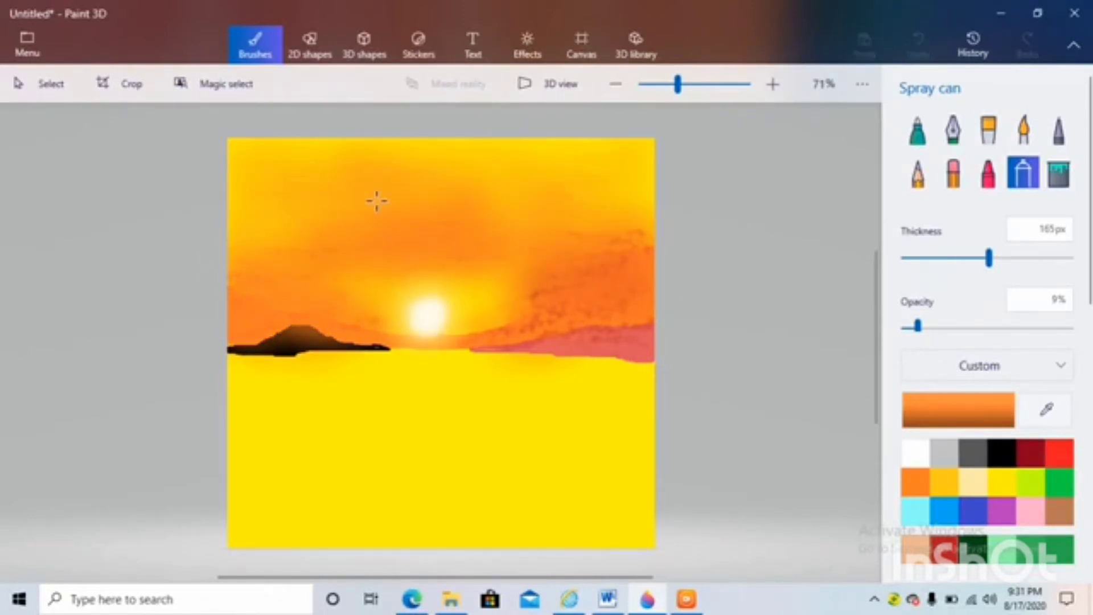
{"action": "mouse_move", "coordinate": [377, 201]}
{"action": "left_mouse_down"}
{"action": "mouse_move", "coordinate": [236, 156]}
{"action": "mouse_move", "coordinate": [463, 221]}
{"action": "mouse_move", "coordinate": [490, 303]}
{"action": "mouse_move", "coordinate": [477, 308]}
{"action": "mouse_move", "coordinate": [453, 277]}
{"action": "mouse_move", "coordinate": [370, 300]}
{"action": "left_mouse_up"}
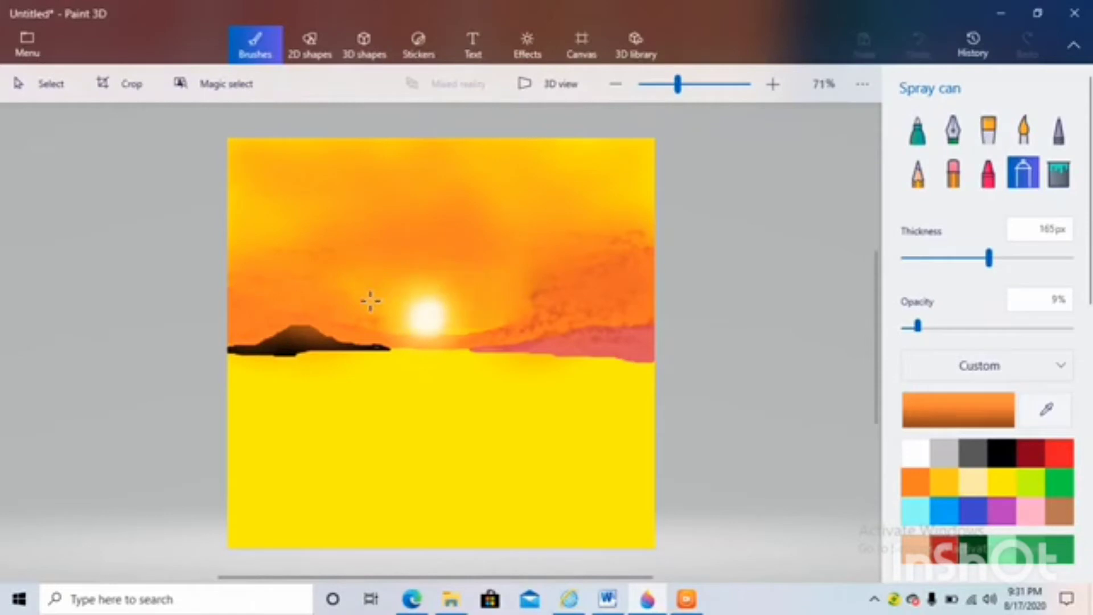
Step: Spray golden yellow over the right orange hill, and orange across the upper right sky at 227 px thickness
{"action": "left_click", "coordinate": [1001, 482]}
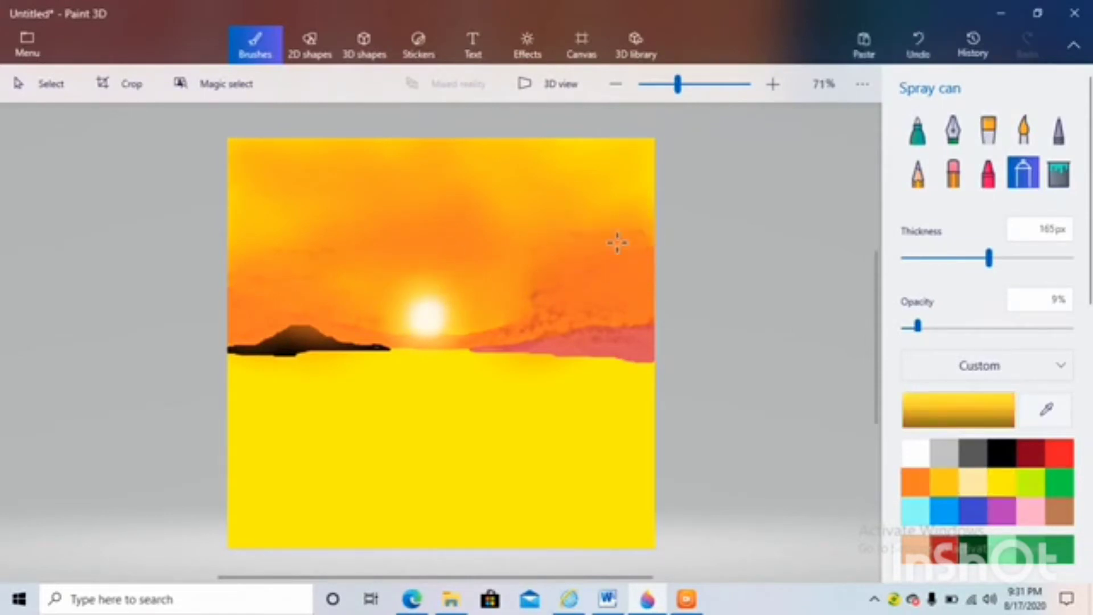
{"action": "mouse_move", "coordinate": [617, 239]}
{"action": "left_mouse_down"}
{"action": "mouse_move", "coordinate": [547, 252]}
{"action": "mouse_move", "coordinate": [629, 295]}
{"action": "mouse_move", "coordinate": [562, 308]}
{"action": "left_mouse_up"}
{"action": "left_click", "coordinate": [915, 483]}
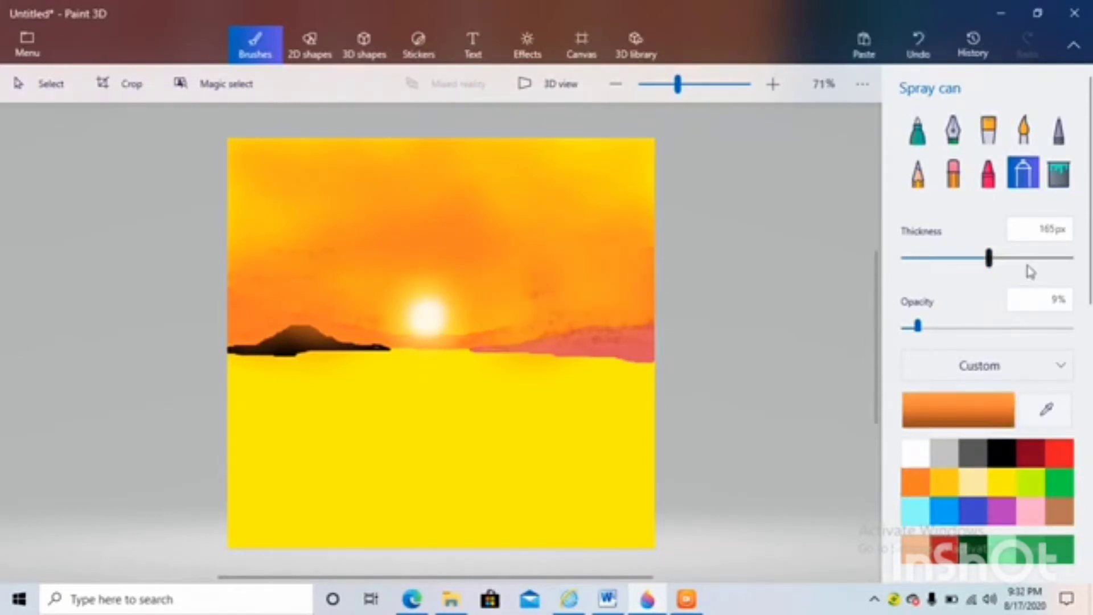
{"action": "left_click_drag", "start_coordinate": [989, 258], "coordinate": [1026, 257]}
{"action": "mouse_move", "coordinate": [595, 166]}
{"action": "left_mouse_down"}
{"action": "mouse_move", "coordinate": [596, 260]}
{"action": "mouse_move", "coordinate": [474, 231]}
{"action": "mouse_move", "coordinate": [550, 179]}
{"action": "left_mouse_up"}
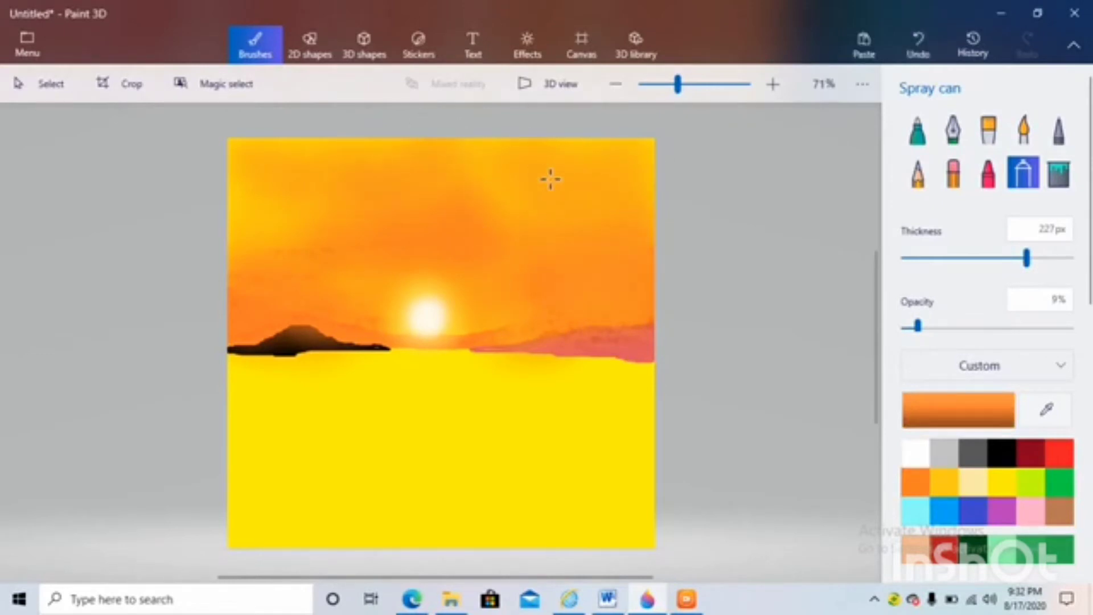
Step: Spray orange along the horizon below the sun, between the black island and the right hill, at 45 px thickness and 25% opacity
{"action": "left_click_drag", "start_coordinate": [1027, 258], "coordinate": [916, 258]}
{"action": "mouse_move", "coordinate": [518, 341]}
{"action": "left_mouse_down"}
{"action": "mouse_move", "coordinate": [443, 336]}
{"action": "mouse_move", "coordinate": [397, 353]}
{"action": "left_mouse_up"}
{"action": "left_click", "coordinate": [944, 328]}
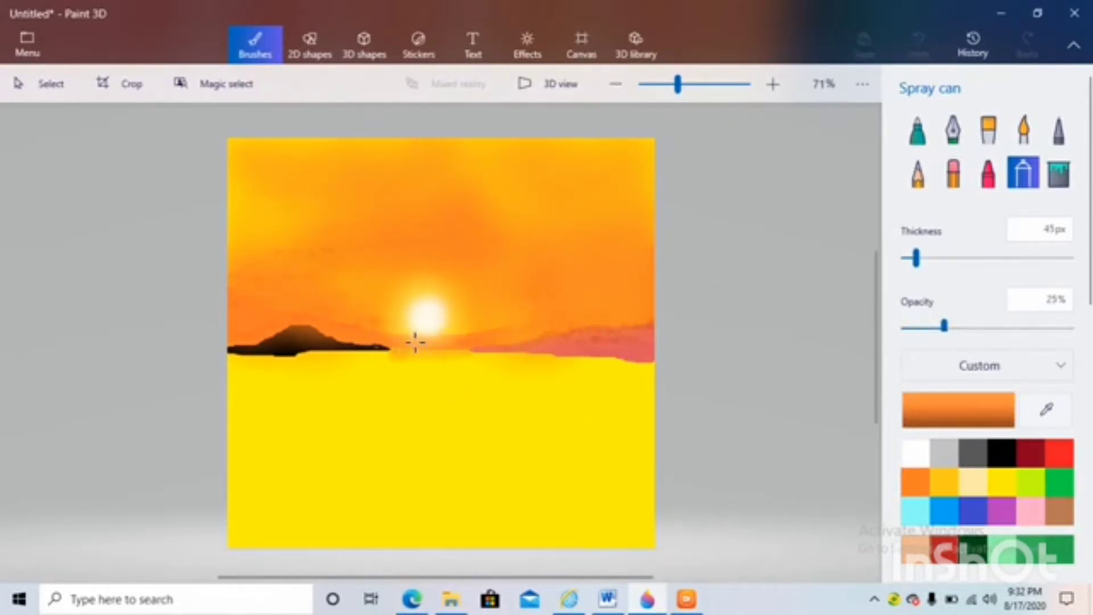
{"action": "left_click_drag", "start_coordinate": [458, 337], "coordinate": [461, 337]}
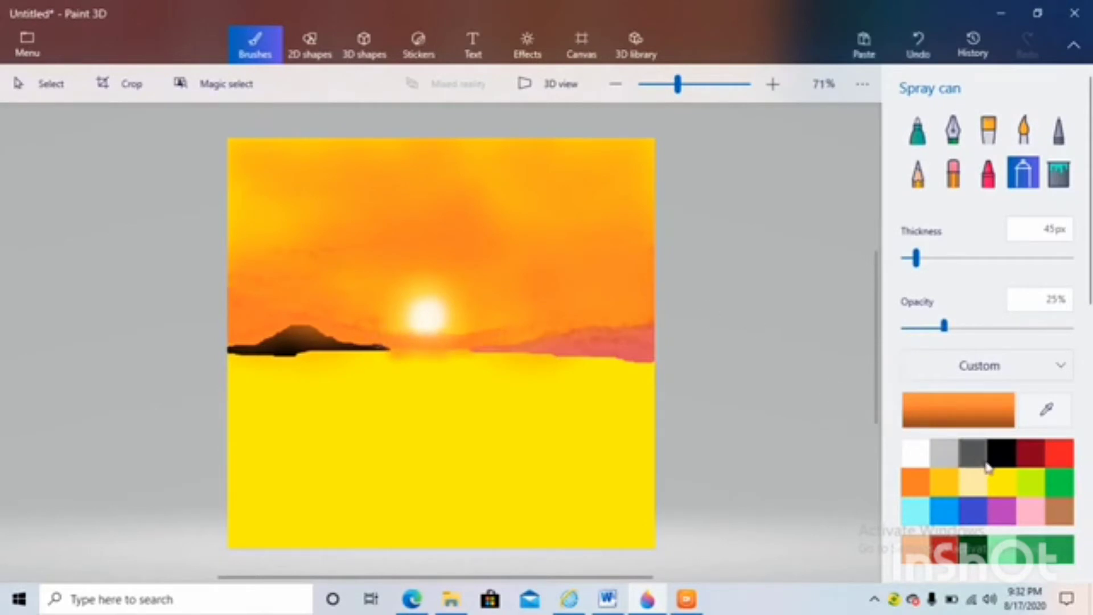
Step: Texture the yellow water with horizontal orange crayon ripples at 20 px thickness and 79% opacity
{"action": "left_click", "coordinate": [992, 180]}
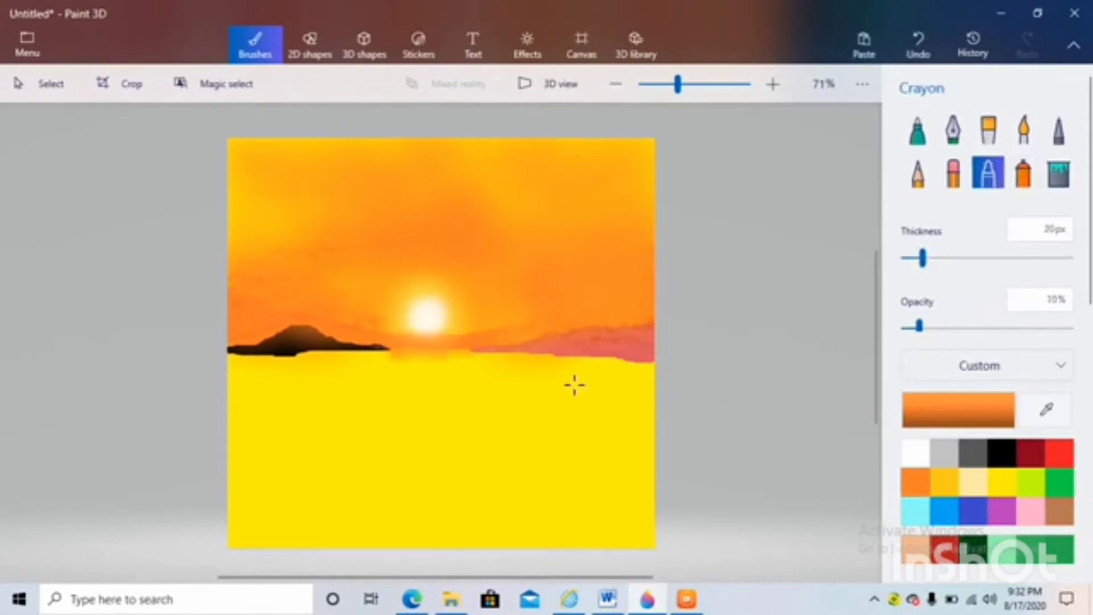
{"action": "mouse_move", "coordinate": [573, 385]}
{"action": "left_mouse_down"}
{"action": "mouse_move", "coordinate": [569, 417]}
{"action": "mouse_move", "coordinate": [515, 391]}
{"action": "mouse_move", "coordinate": [565, 371]}
{"action": "mouse_move", "coordinate": [632, 367]}
{"action": "left_mouse_up"}
{"action": "left_click", "coordinate": [1035, 326]}
{"action": "mouse_move", "coordinate": [625, 430]}
{"action": "left_mouse_down"}
{"action": "mouse_move", "coordinate": [563, 436]}
{"action": "mouse_move", "coordinate": [515, 422]}
{"action": "mouse_move", "coordinate": [705, 488]}
{"action": "mouse_move", "coordinate": [658, 497]}
{"action": "mouse_move", "coordinate": [490, 479]}
{"action": "left_mouse_up"}
{"action": "mouse_move", "coordinate": [410, 406]}
{"action": "left_mouse_down"}
{"action": "mouse_move", "coordinate": [195, 388]}
{"action": "mouse_move", "coordinate": [315, 386]}
{"action": "mouse_move", "coordinate": [405, 463]}
{"action": "mouse_move", "coordinate": [281, 415]}
{"action": "mouse_move", "coordinate": [478, 429]}
{"action": "mouse_move", "coordinate": [513, 365]}
{"action": "mouse_move", "coordinate": [452, 466]}
{"action": "mouse_move", "coordinate": [422, 427]}
{"action": "mouse_move", "coordinate": [580, 505]}
{"action": "mouse_move", "coordinate": [626, 513]}
{"action": "left_mouse_up"}
Step: Spray orange over the water at 190 px thickness with 25% and 8% opacity, and add golden yellow crayon glints across it
{"action": "left_click", "coordinate": [1023, 173]}
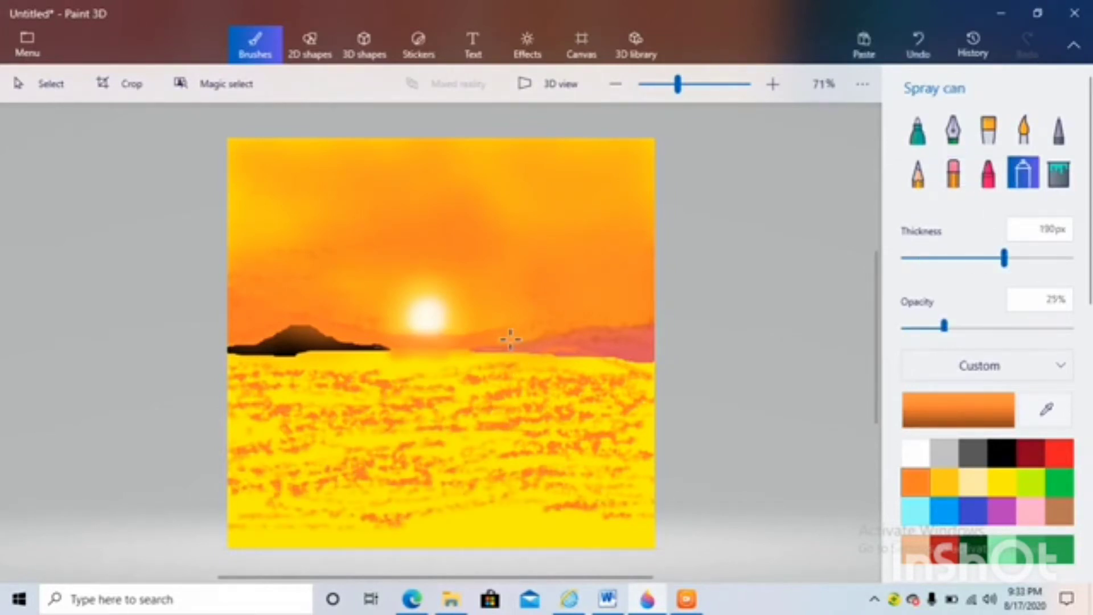
{"action": "mouse_move", "coordinate": [501, 387]}
{"action": "left_mouse_down"}
{"action": "mouse_move", "coordinate": [618, 458]}
{"action": "mouse_move", "coordinate": [647, 373]}
{"action": "mouse_move", "coordinate": [347, 408]}
{"action": "mouse_move", "coordinate": [268, 512]}
{"action": "mouse_move", "coordinate": [325, 384]}
{"action": "mouse_move", "coordinate": [388, 421]}
{"action": "mouse_move", "coordinate": [495, 459]}
{"action": "left_mouse_up"}
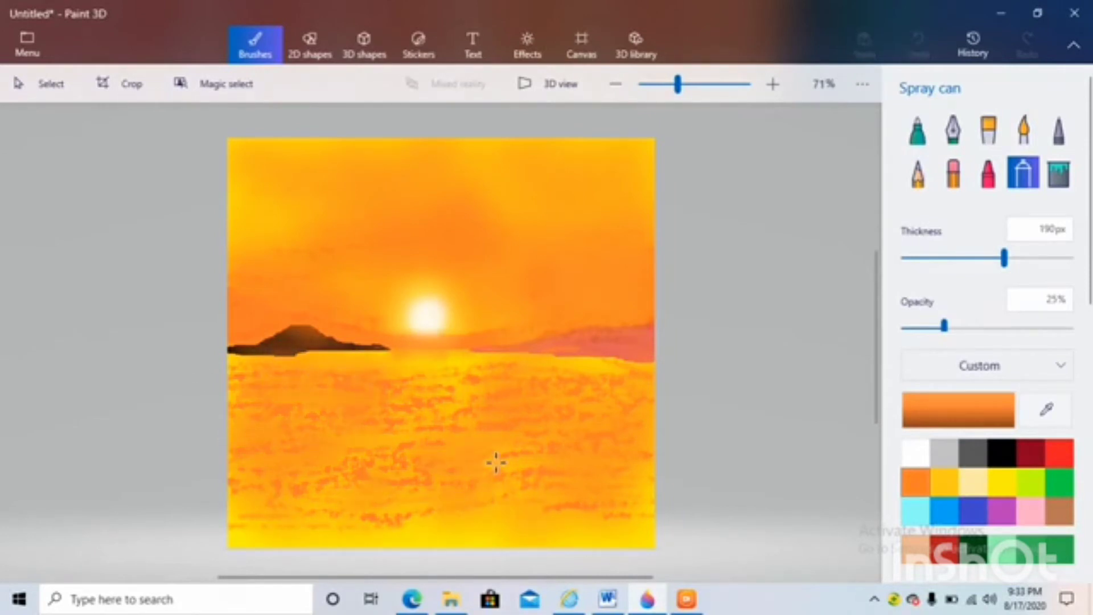
{"action": "left_click", "coordinate": [916, 327]}
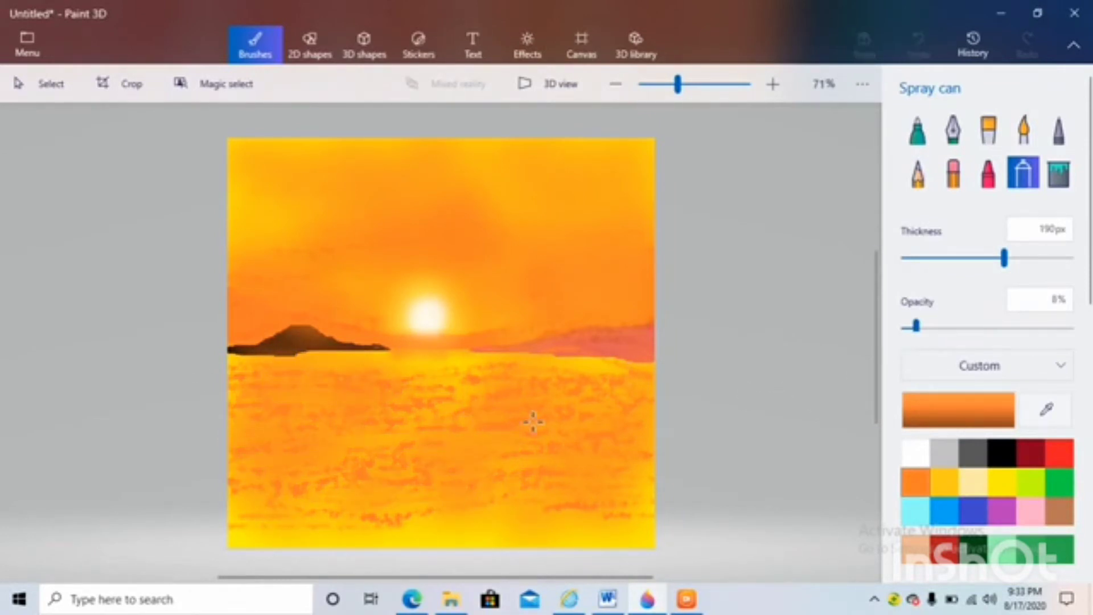
{"action": "left_click", "coordinate": [945, 482]}
{"action": "left_click", "coordinate": [989, 173]}
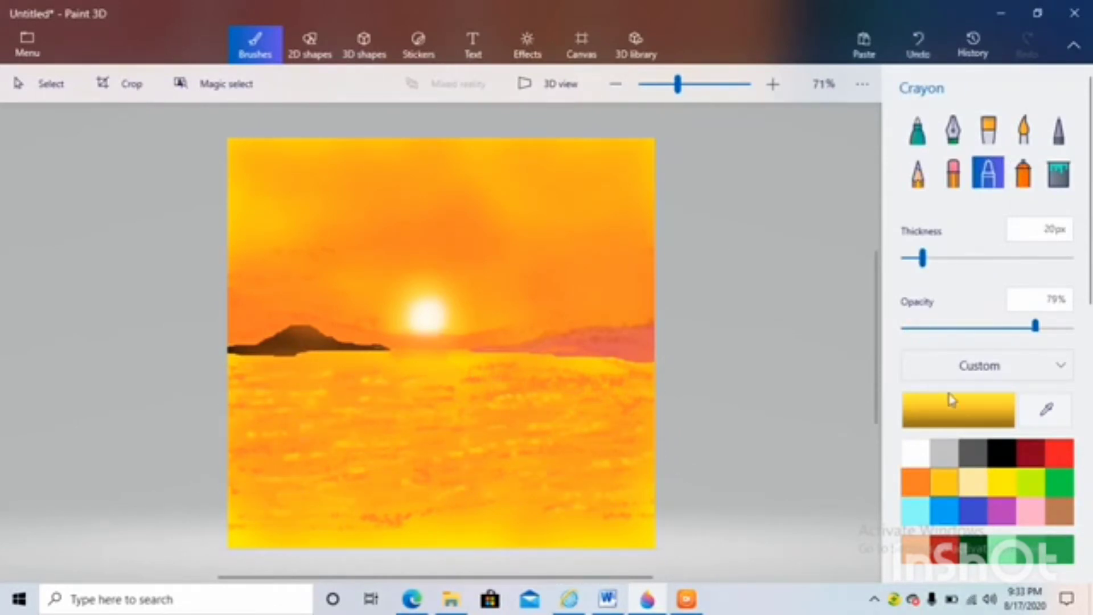
Step: Blend the water texture by spraying orange and golden yellow over it at 280 px thickness and 8% opacity
{"action": "left_click", "coordinate": [915, 482]}
{"action": "left_click", "coordinate": [1023, 173]}
{"action": "mouse_move", "coordinate": [1004, 258]}
{"action": "left_mouse_down"}
{"action": "mouse_move", "coordinate": [903, 258]}
{"action": "mouse_move", "coordinate": [1046, 257]}
{"action": "left_mouse_up"}
{"action": "left_click_drag", "start_coordinate": [520, 435], "coordinate": [453, 387]}
{"action": "left_click_drag", "start_coordinate": [579, 506], "coordinate": [595, 509]}
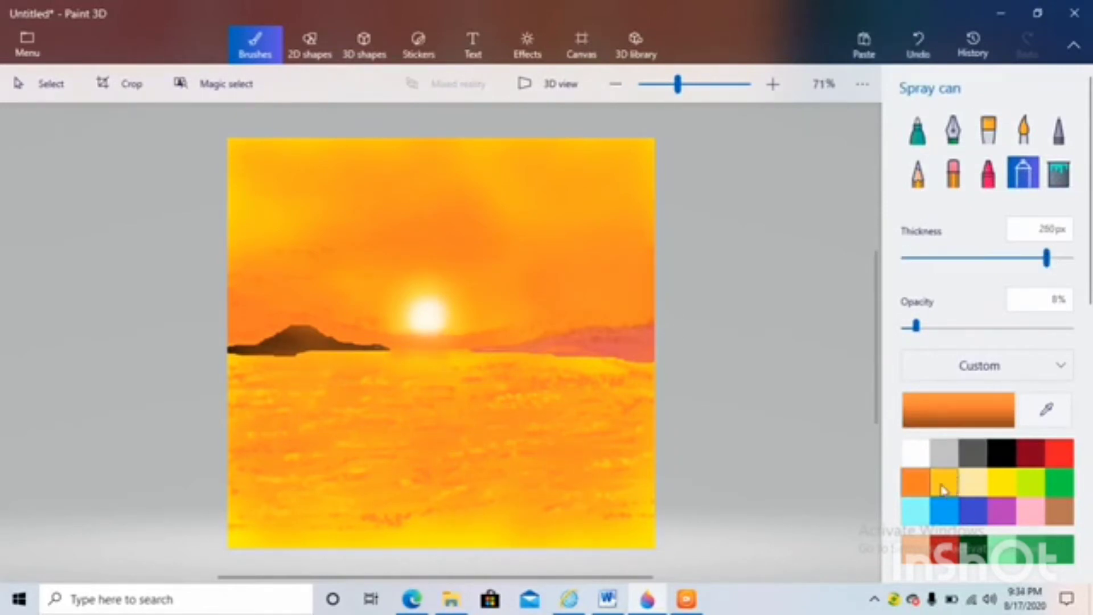
{"action": "left_click", "coordinate": [941, 484]}
{"action": "mouse_move", "coordinate": [433, 427]}
{"action": "left_mouse_down"}
{"action": "mouse_move", "coordinate": [339, 391]}
{"action": "mouse_move", "coordinate": [604, 515]}
{"action": "left_mouse_up"}
Step: Try spraying a white sun reflection down the middle of the water at about 63 px thickness and 8% opacity
{"action": "left_click", "coordinate": [915, 453]}
{"action": "left_click", "coordinate": [987, 178]}
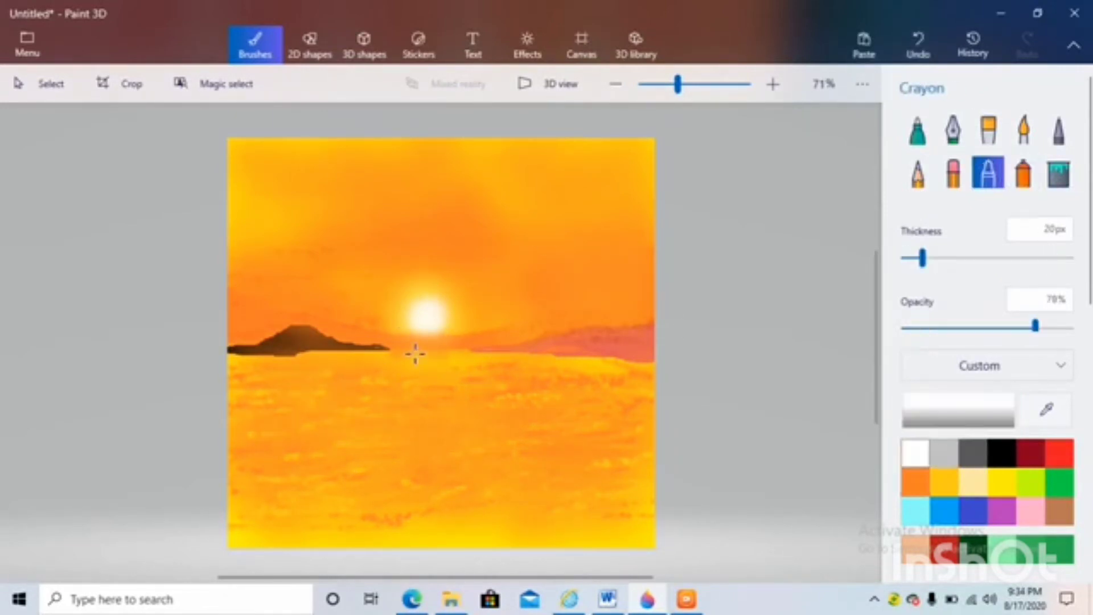
{"action": "left_click", "coordinate": [1027, 183]}
{"action": "left_click", "coordinate": [927, 258]}
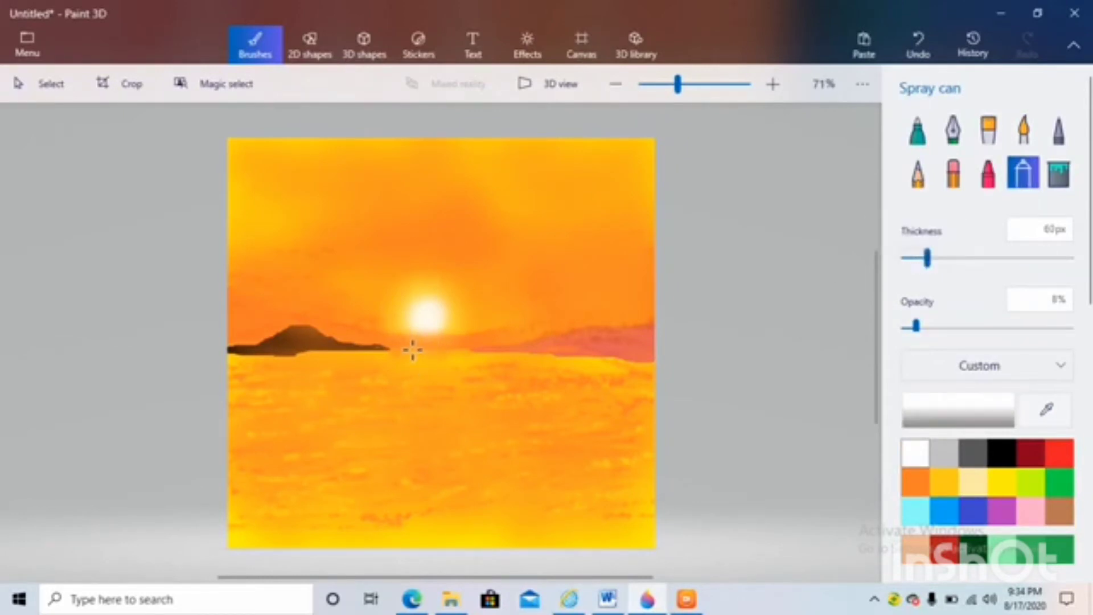
{"action": "mouse_move", "coordinate": [413, 350]}
{"action": "left_mouse_down"}
{"action": "mouse_move", "coordinate": [431, 354]}
{"action": "mouse_move", "coordinate": [416, 448]}
{"action": "mouse_move", "coordinate": [442, 541]}
{"action": "left_mouse_up"}
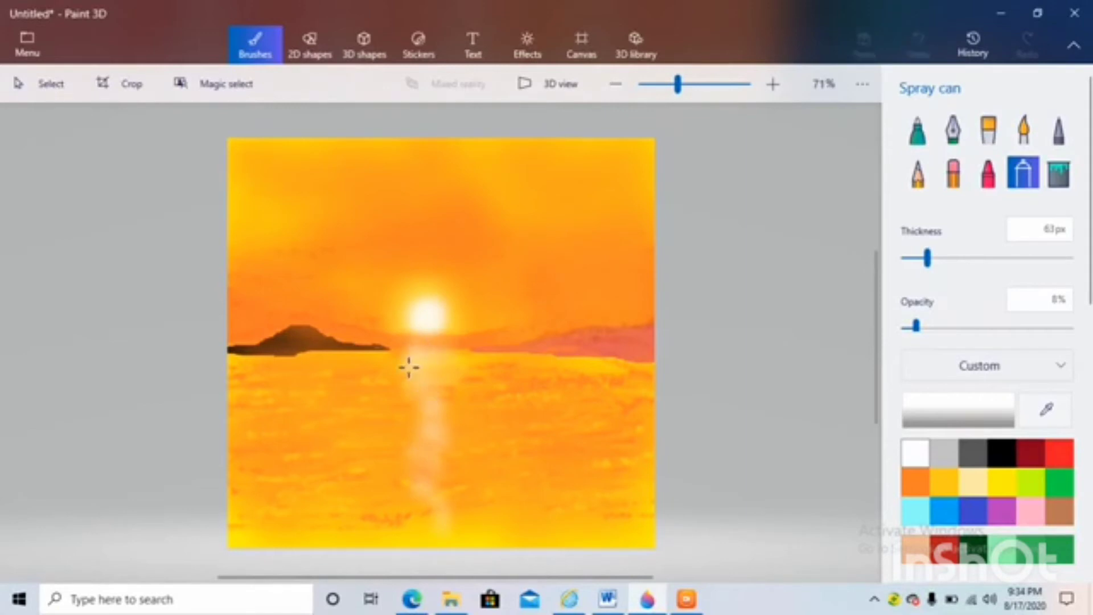
Step: Try adding white crayon sparkles along the sun's reflection, and undo all the white reflection strokes
{"action": "left_click", "coordinate": [988, 173]}
{"action": "mouse_move", "coordinate": [423, 362]}
{"action": "left_mouse_down"}
{"action": "mouse_move", "coordinate": [428, 405]}
{"action": "mouse_move", "coordinate": [413, 439]}
{"action": "mouse_move", "coordinate": [443, 541]}
{"action": "left_mouse_up"}
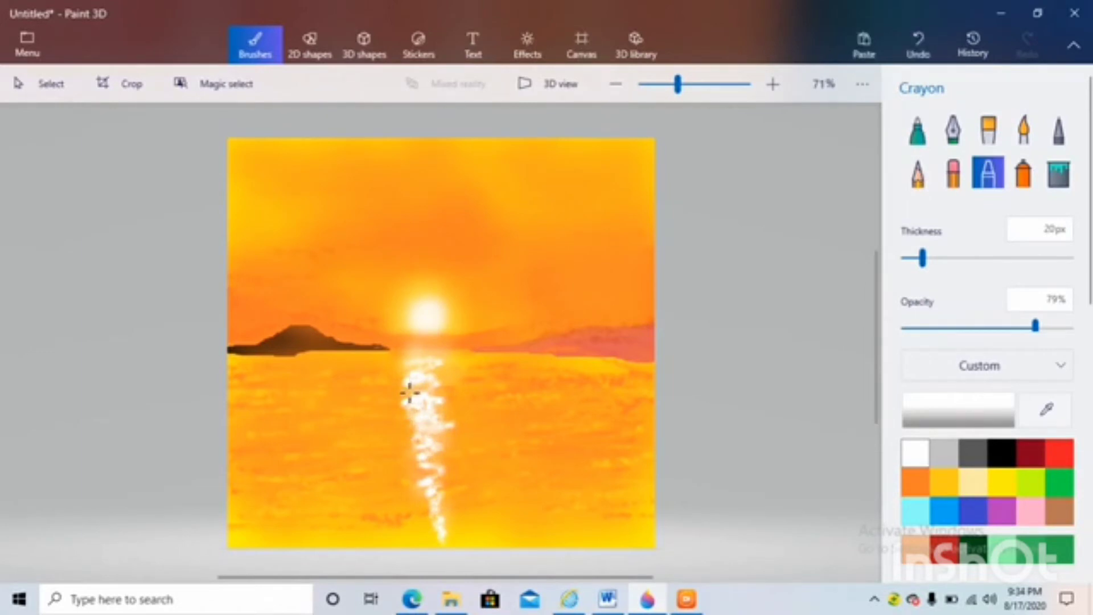
{"action": "left_click", "coordinate": [1023, 172]}
{"action": "left_click_drag", "start_coordinate": [433, 494], "coordinate": [430, 500]}
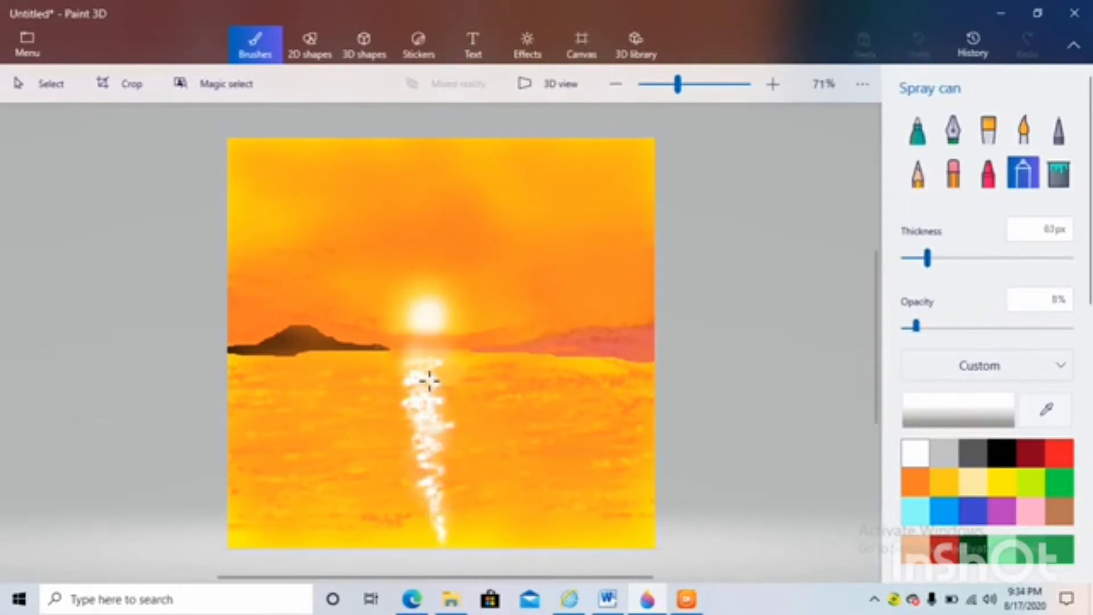
{"action": "left_click_drag", "start_coordinate": [927, 258], "coordinate": [996, 258]}
{"action": "left_click", "coordinate": [918, 45]}
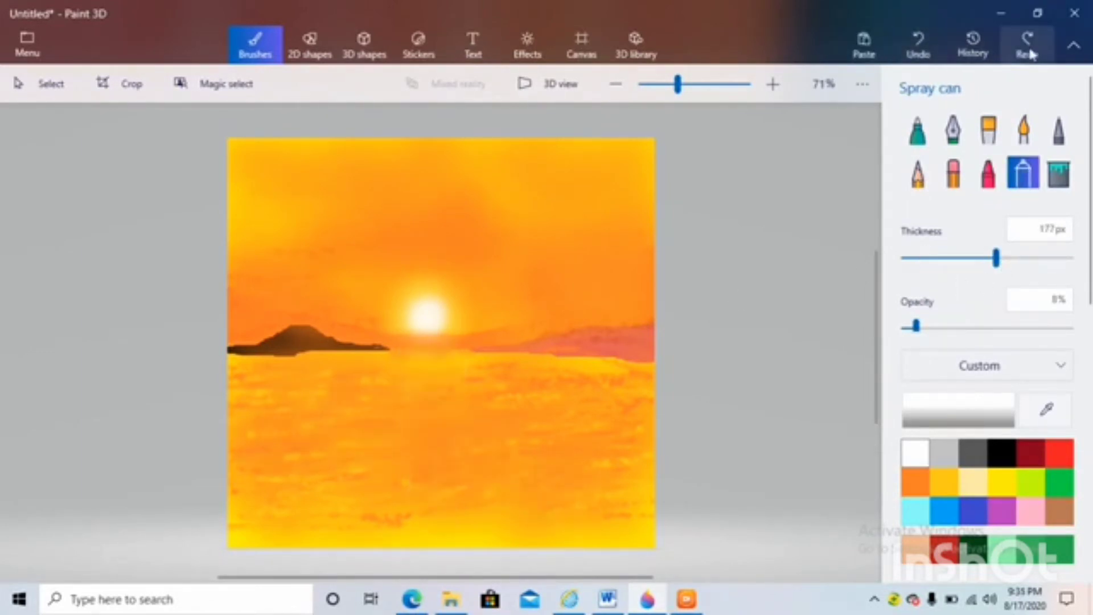
Step: Spray a pale yellow sun reflection down the water at 94 px thickness and 27% opacity, and enlarge the sun with pale yellow and white
{"action": "left_click", "coordinate": [973, 483]}
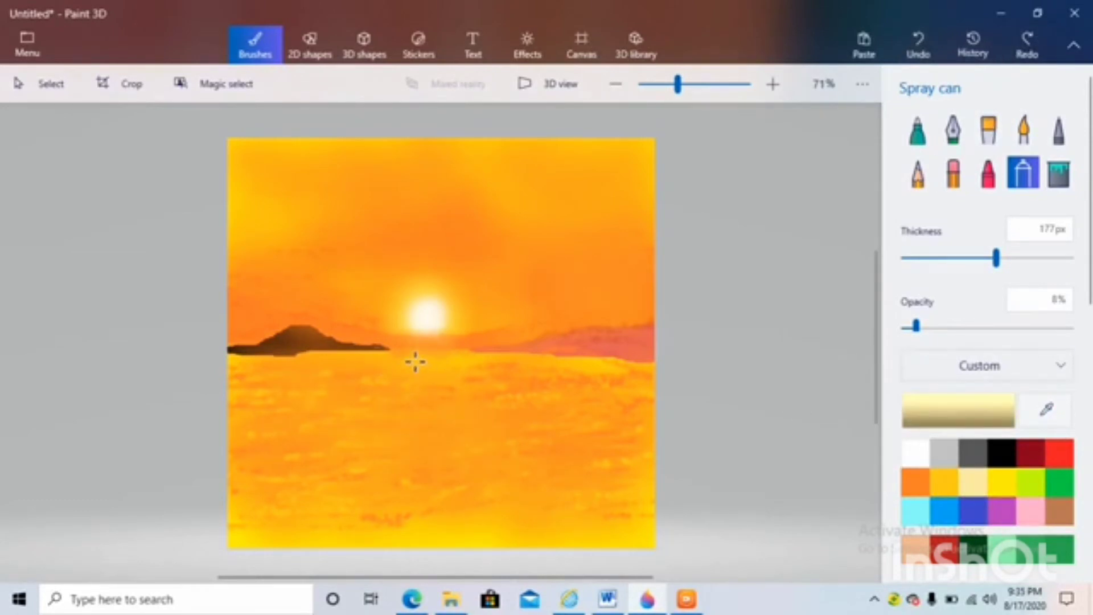
{"action": "mouse_move", "coordinate": [415, 359]}
{"action": "left_mouse_down"}
{"action": "mouse_move", "coordinate": [440, 349]}
{"action": "mouse_move", "coordinate": [432, 379]}
{"action": "mouse_move", "coordinate": [408, 363]}
{"action": "mouse_move", "coordinate": [439, 529]}
{"action": "mouse_move", "coordinate": [434, 369]}
{"action": "mouse_move", "coordinate": [449, 523]}
{"action": "left_mouse_up"}
{"action": "left_click", "coordinate": [918, 45]}
{"action": "left_click", "coordinate": [945, 258]}
{"action": "left_click", "coordinate": [948, 327]}
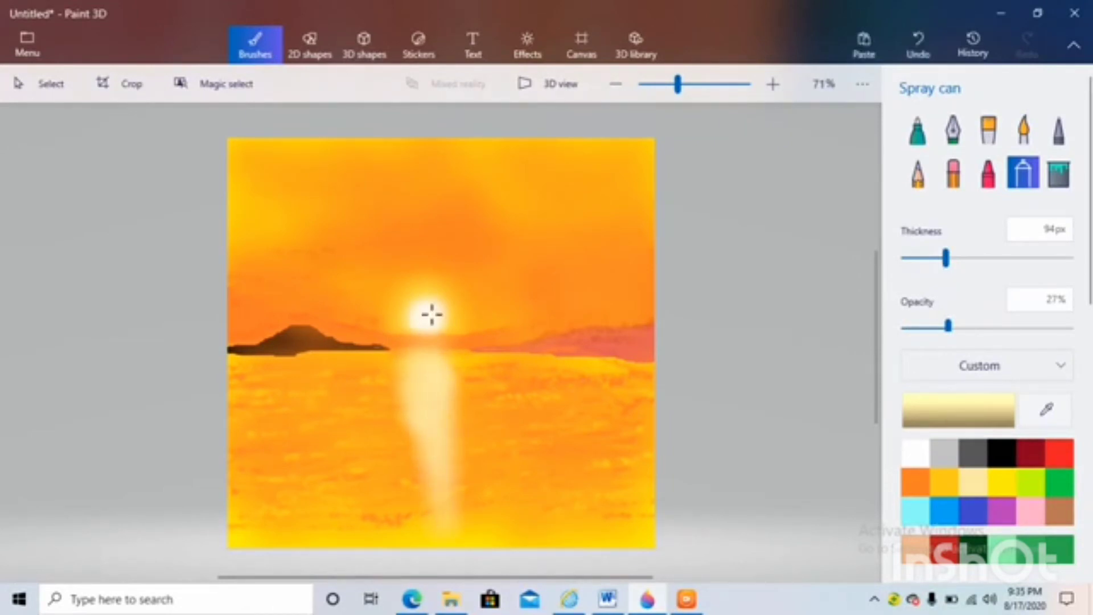
{"action": "left_click_drag", "start_coordinate": [432, 314], "coordinate": [413, 319]}
{"action": "left_click", "coordinate": [916, 453]}
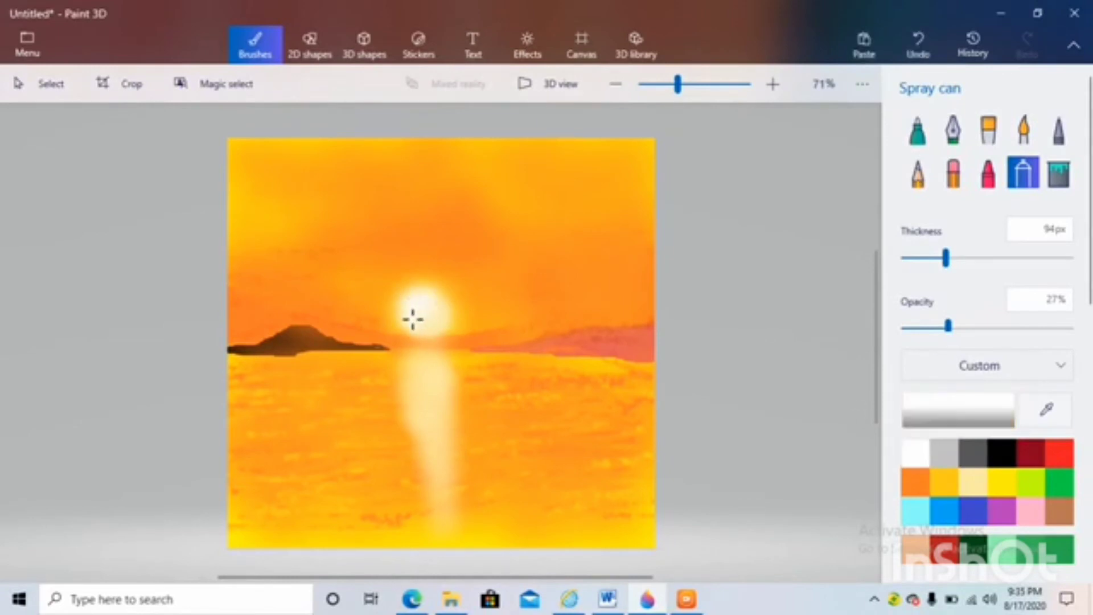
Step: Break up the sun's reflection with golden yellow and orange crayon ripples at 20 px thickness and 79% opacity
{"action": "left_click", "coordinate": [988, 173]}
{"action": "left_click", "coordinate": [944, 482]}
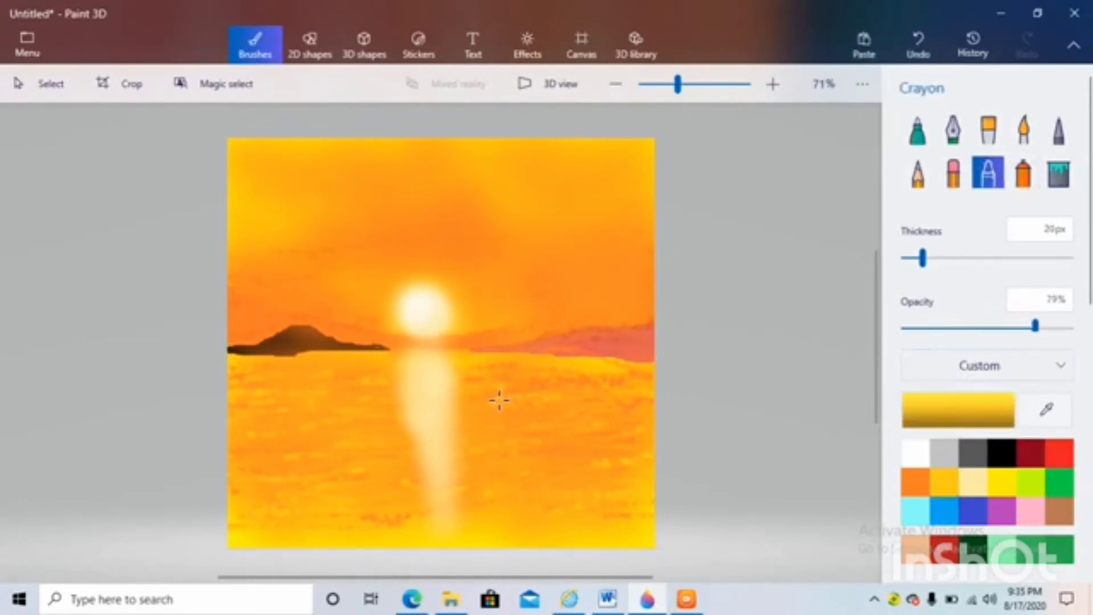
{"action": "left_click_drag", "start_coordinate": [432, 376], "coordinate": [464, 376]}
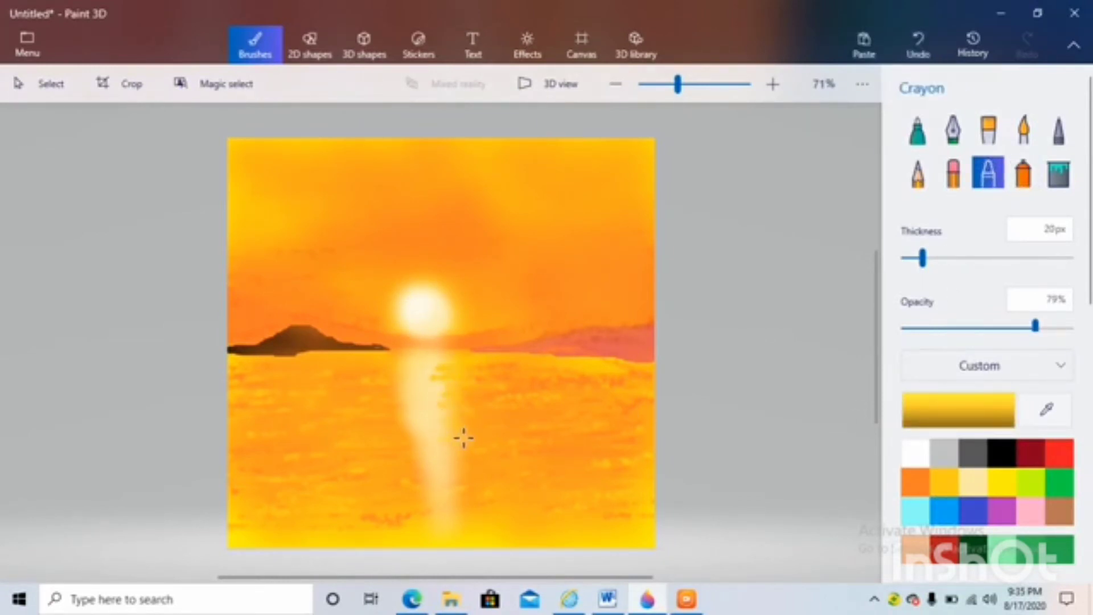
{"action": "left_click_drag", "start_coordinate": [449, 438], "coordinate": [443, 453]}
{"action": "left_click_drag", "start_coordinate": [422, 368], "coordinate": [414, 370]}
{"action": "left_click", "coordinate": [925, 481]}
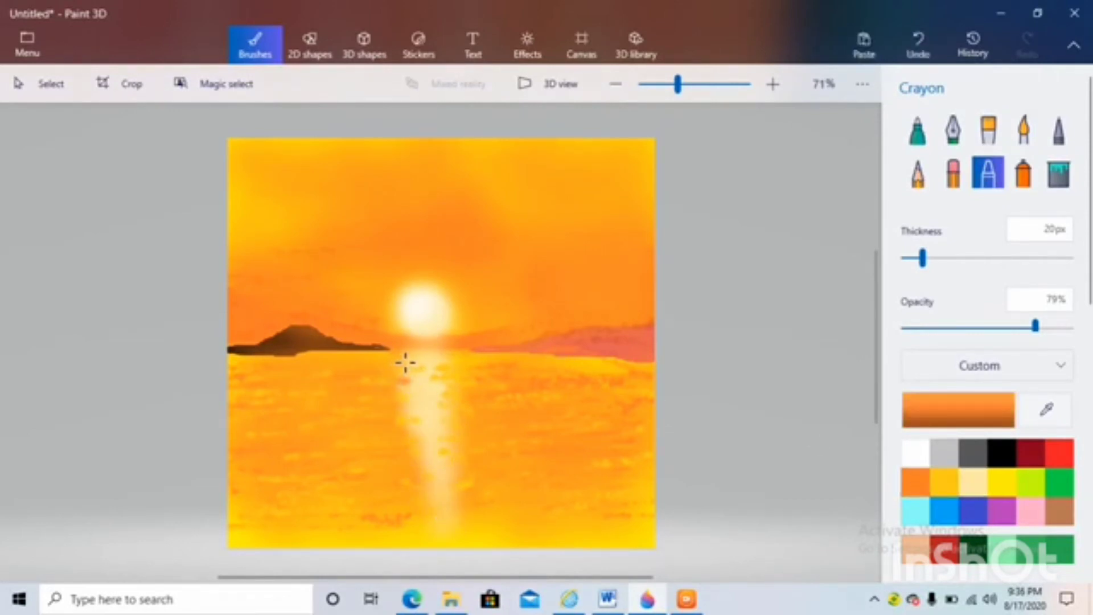
{"action": "left_click_drag", "start_coordinate": [405, 363], "coordinate": [415, 417]}
Step: Outline a curved foreground shoreline across the lower part of the canvas with a black 5 px pixel pen
{"action": "left_click", "coordinate": [1059, 129]}
{"action": "left_click", "coordinate": [1002, 453]}
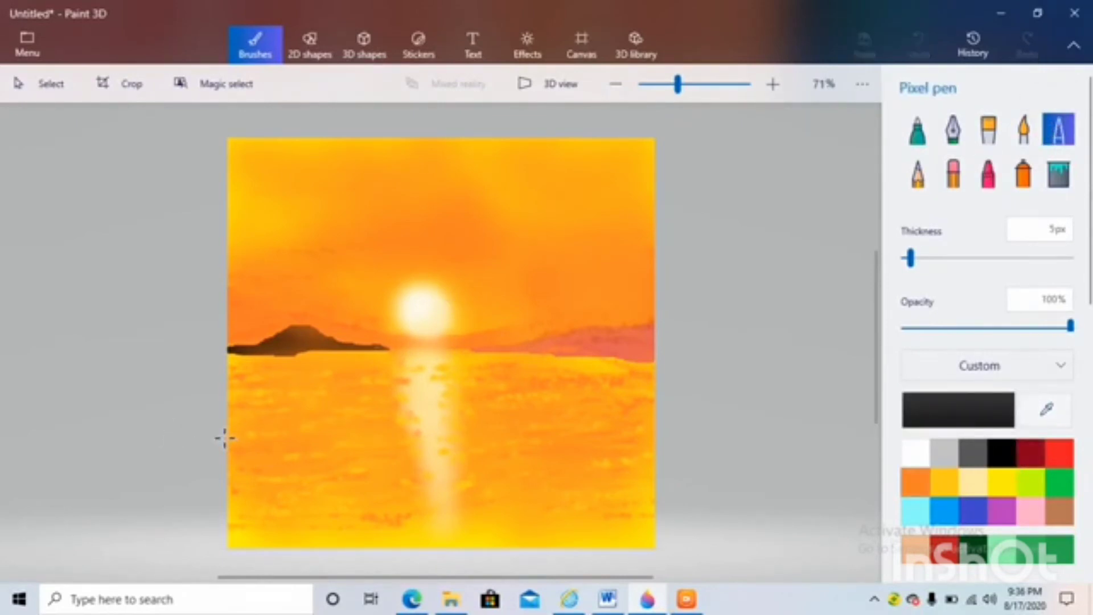
{"action": "mouse_move", "coordinate": [224, 438]}
{"action": "left_mouse_down"}
{"action": "mouse_move", "coordinate": [317, 503]}
{"action": "mouse_move", "coordinate": [356, 515]}
{"action": "mouse_move", "coordinate": [521, 503]}
{"action": "left_mouse_up"}
{"action": "left_click_drag", "start_coordinate": [585, 483], "coordinate": [654, 453]}
Step: Fill the foreground area below the shoreline outline with black, including the leftover patches at its edges
{"action": "left_click", "coordinate": [1059, 173]}
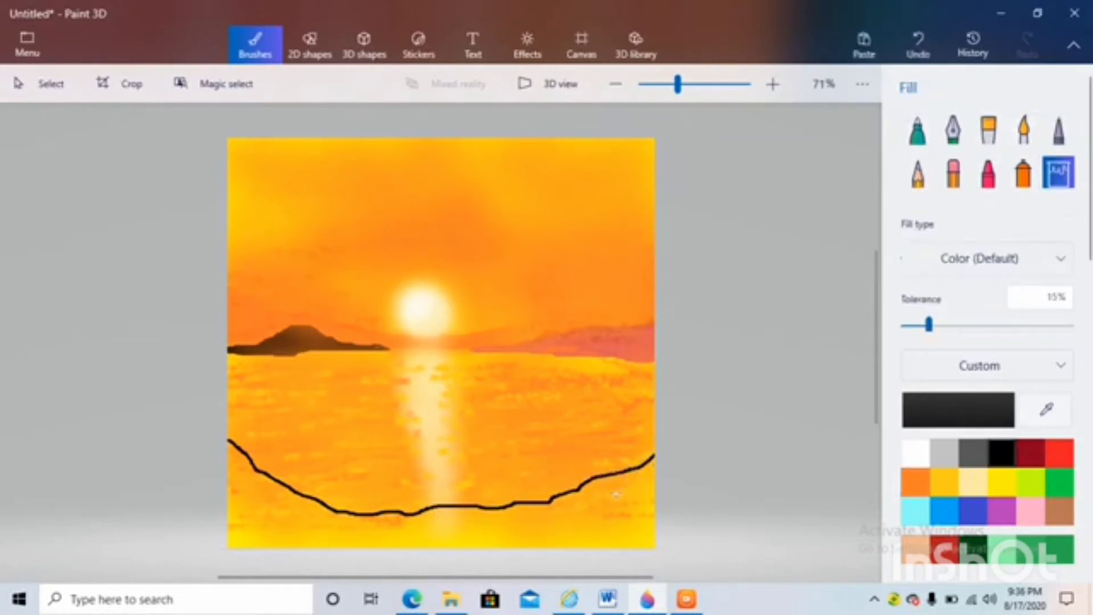
{"action": "left_click", "coordinate": [609, 501]}
{"action": "left_click", "coordinate": [232, 487]}
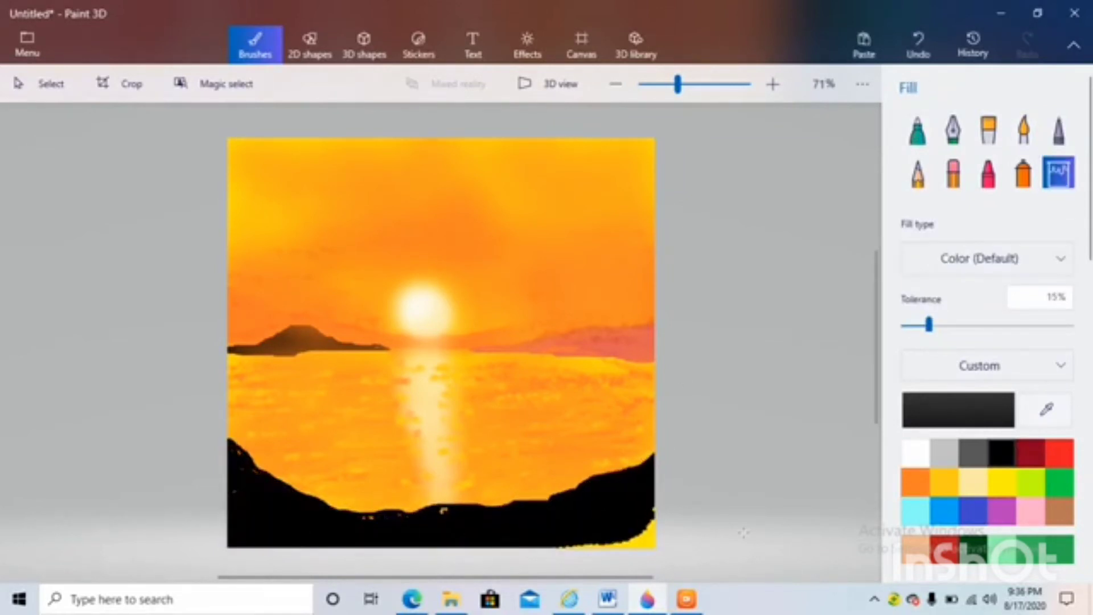
{"action": "left_click", "coordinate": [647, 529]}
Step: Outline a heron's beak, head, curved neck and body above the right shore with the black 5 px pixel pen
{"action": "left_click", "coordinate": [1059, 129]}
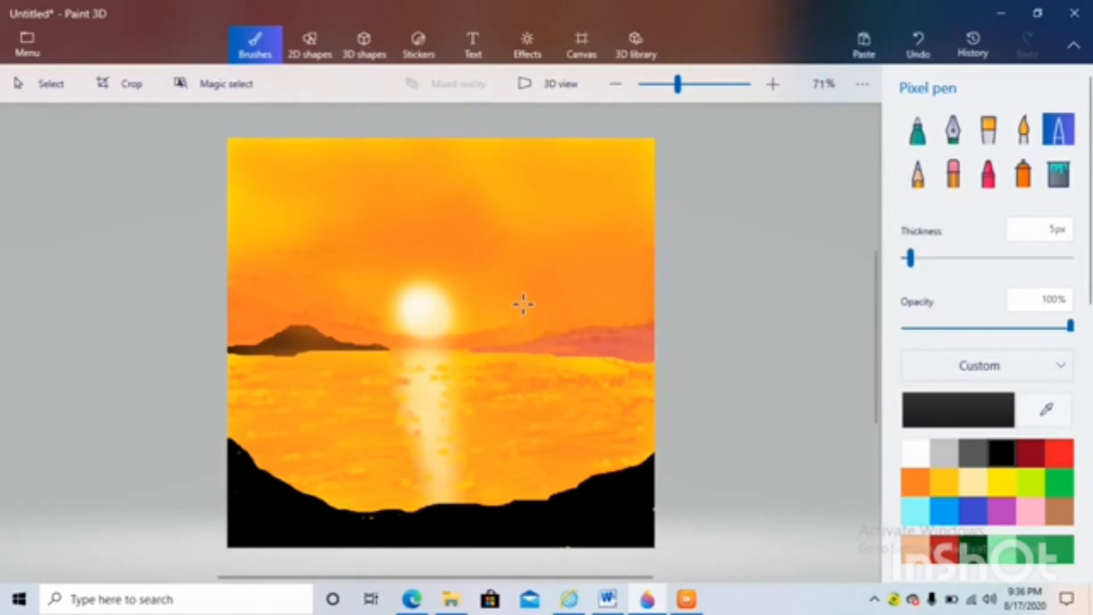
{"action": "left_click_drag", "start_coordinate": [509, 298], "coordinate": [516, 298]}
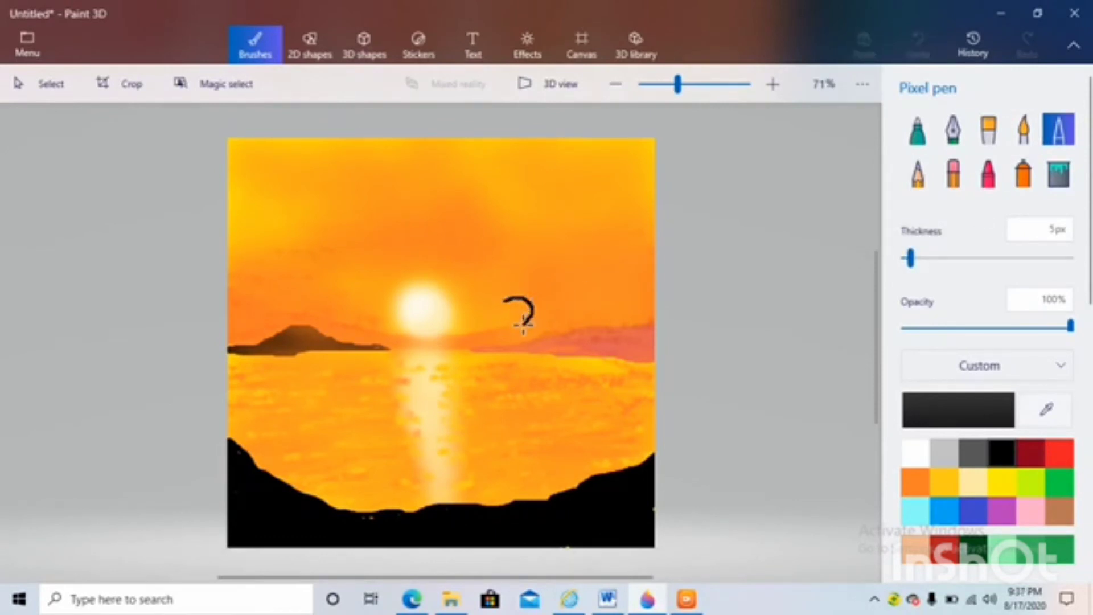
{"action": "left_click_drag", "start_coordinate": [561, 377], "coordinate": [597, 472]}
{"action": "left_click_drag", "start_coordinate": [500, 298], "coordinate": [501, 303]}
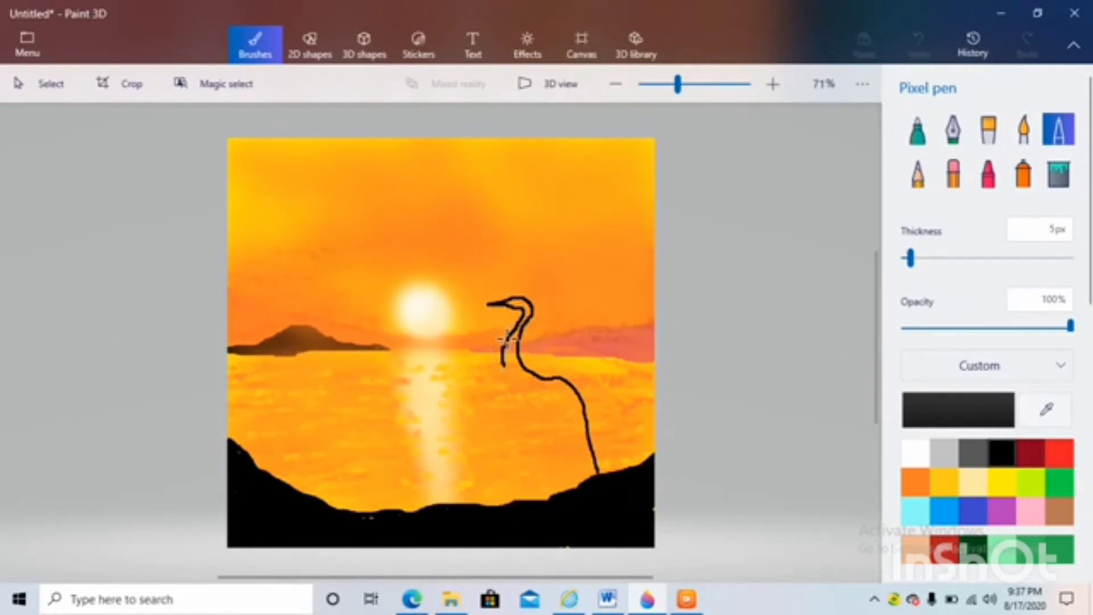
{"action": "mouse_move", "coordinate": [507, 340]}
{"action": "left_mouse_down"}
{"action": "mouse_move", "coordinate": [532, 410]}
{"action": "mouse_move", "coordinate": [598, 472]}
{"action": "left_mouse_up"}
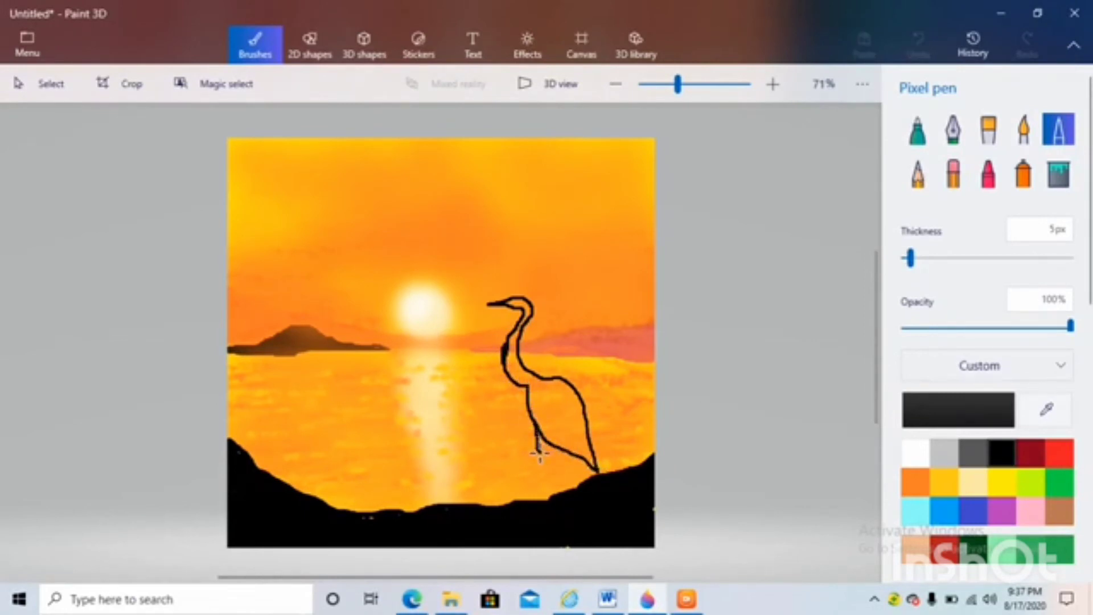
Step: Draw the heron's two legs down to the shore and fill its outline with black
{"action": "left_click_drag", "start_coordinate": [538, 431], "coordinate": [529, 499]}
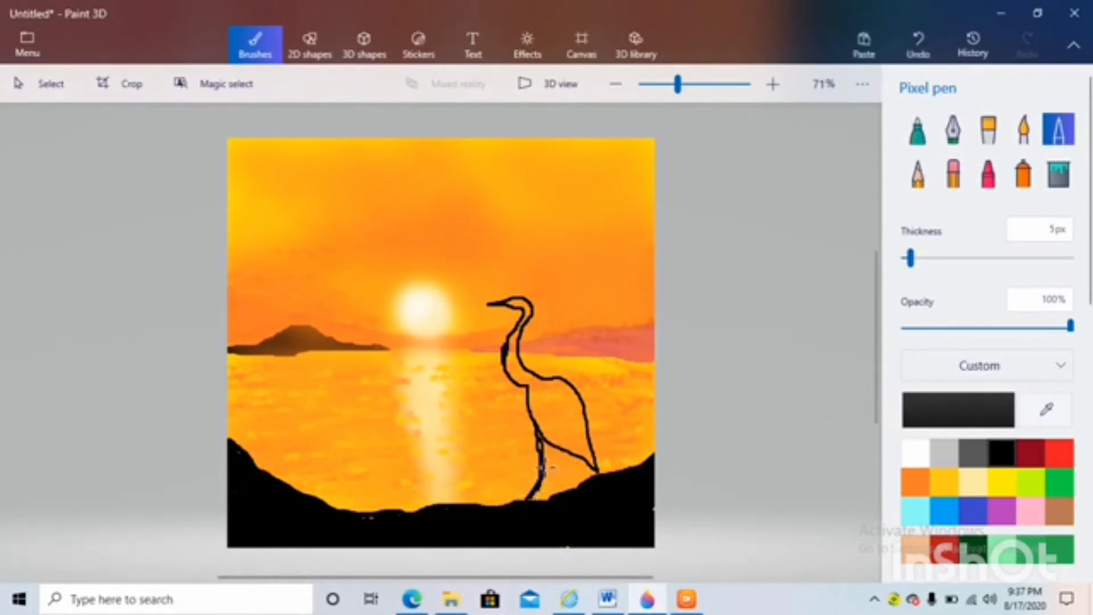
{"action": "mouse_move", "coordinate": [538, 432]}
{"action": "left_mouse_down"}
{"action": "mouse_move", "coordinate": [541, 472]}
{"action": "mouse_move", "coordinate": [552, 451]}
{"action": "left_mouse_up"}
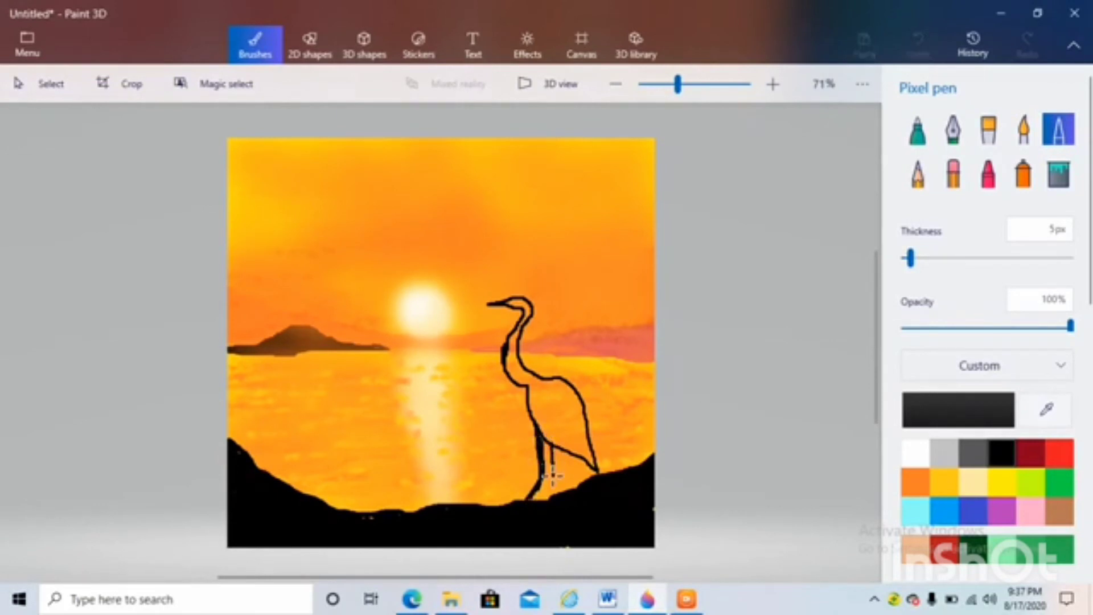
{"action": "left_click", "coordinate": [1059, 173]}
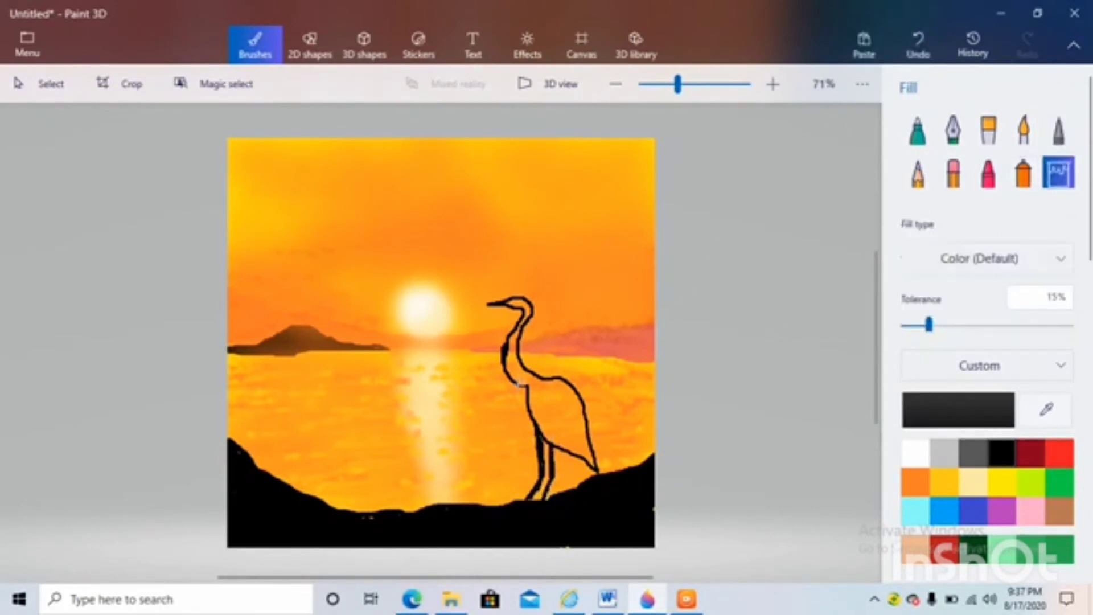
{"action": "left_click", "coordinate": [556, 385]}
Step: Draw thin black reeds rising from the right shore behind the heron with a 2 px pixel pen
{"action": "left_click", "coordinate": [1059, 129]}
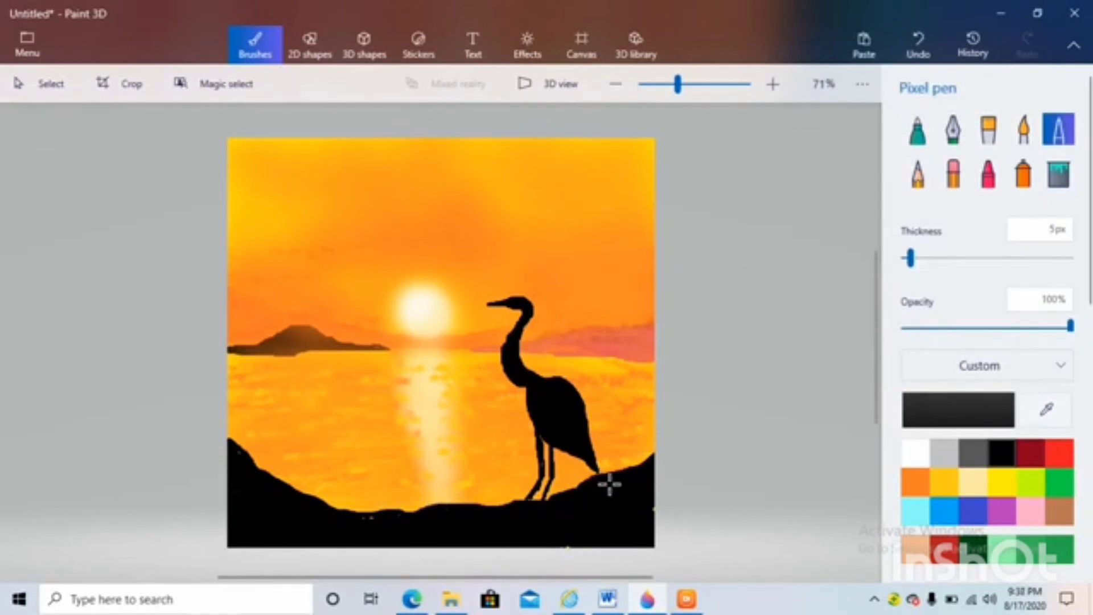
{"action": "left_click_drag", "start_coordinate": [910, 258], "coordinate": [905, 258]}
{"action": "mouse_move", "coordinate": [611, 509]}
{"action": "left_mouse_down"}
{"action": "mouse_move", "coordinate": [641, 416]}
{"action": "mouse_move", "coordinate": [602, 481]}
{"action": "mouse_move", "coordinate": [654, 391]}
{"action": "left_mouse_up"}
{"action": "left_click_drag", "start_coordinate": [630, 467], "coordinate": [624, 368]}
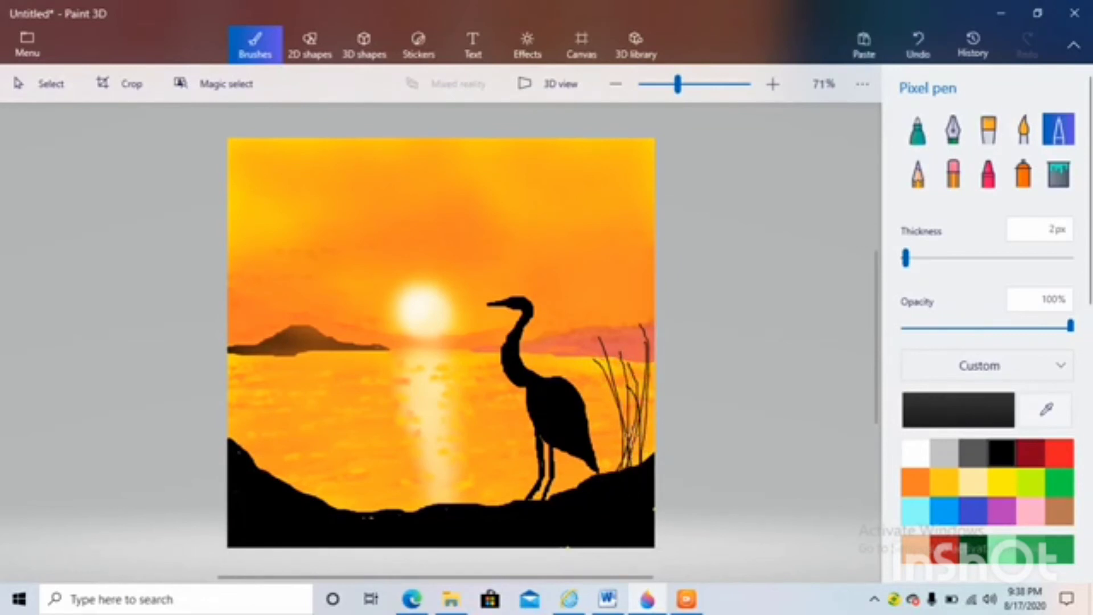
{"action": "left_click_drag", "start_coordinate": [626, 447], "coordinate": [632, 294]}
{"action": "left_click_drag", "start_coordinate": [625, 432], "coordinate": [618, 322]}
{"action": "left_click_drag", "start_coordinate": [637, 478], "coordinate": [590, 294]}
Step: Draw thin black reeds of varying heights rising from the left shore, including a tall one curving toward the sun
{"action": "left_click_drag", "start_coordinate": [298, 506], "coordinate": [314, 405]}
{"action": "mouse_move", "coordinate": [303, 498]}
{"action": "left_mouse_down"}
{"action": "mouse_move", "coordinate": [340, 434]}
{"action": "mouse_move", "coordinate": [267, 406]}
{"action": "left_mouse_up"}
{"action": "mouse_move", "coordinate": [295, 491]}
{"action": "left_mouse_down"}
{"action": "mouse_move", "coordinate": [267, 407]}
{"action": "mouse_move", "coordinate": [290, 383]}
{"action": "left_mouse_up"}
{"action": "mouse_move", "coordinate": [272, 476]}
{"action": "left_mouse_down"}
{"action": "mouse_move", "coordinate": [264, 351]}
{"action": "mouse_move", "coordinate": [308, 259]}
{"action": "left_mouse_up"}
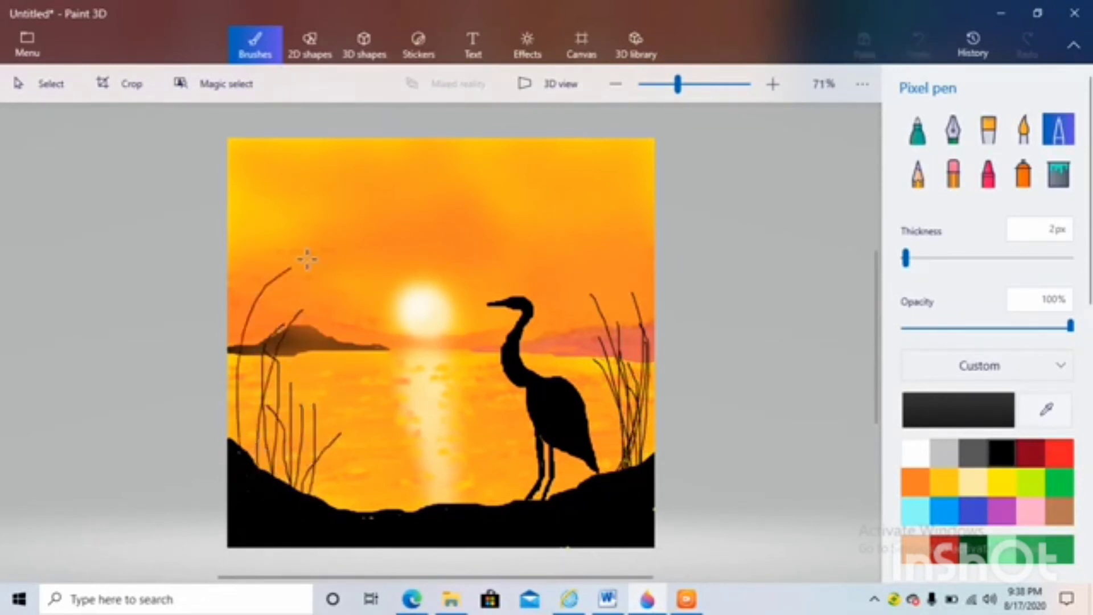
{"action": "mouse_move", "coordinate": [251, 455]}
{"action": "left_mouse_down"}
{"action": "mouse_move", "coordinate": [245, 325]}
{"action": "mouse_move", "coordinate": [276, 341]}
{"action": "left_mouse_up"}
{"action": "left_click_drag", "start_coordinate": [267, 472], "coordinate": [297, 387]}
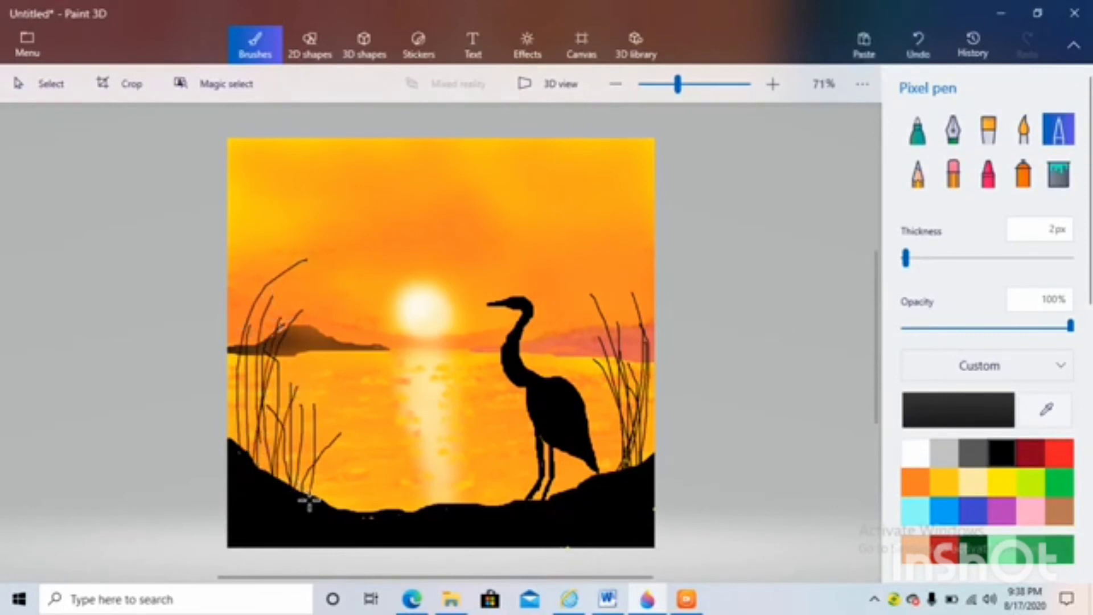
Step: Outline small rocks in the water above the left shore with the pixel pen and fill them with black
{"action": "mouse_move", "coordinate": [370, 490]}
{"action": "left_mouse_down"}
{"action": "mouse_move", "coordinate": [356, 484]}
{"action": "mouse_move", "coordinate": [371, 491]}
{"action": "mouse_move", "coordinate": [353, 504]}
{"action": "mouse_move", "coordinate": [363, 500]}
{"action": "mouse_move", "coordinate": [333, 488]}
{"action": "mouse_move", "coordinate": [383, 498]}
{"action": "left_mouse_up"}
{"action": "left_click", "coordinate": [1058, 174]}
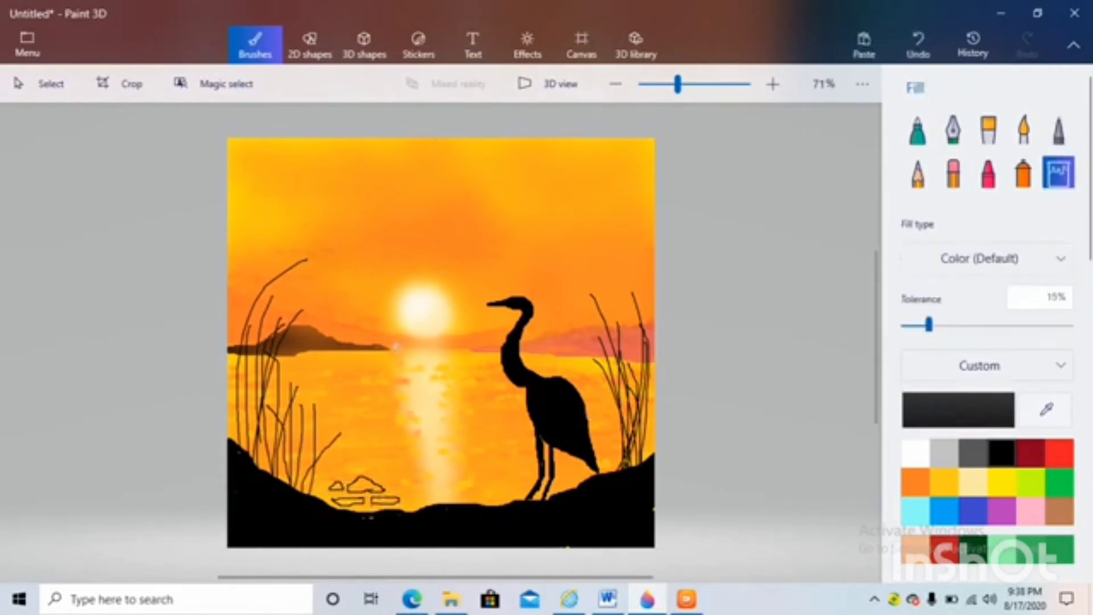
{"action": "left_click", "coordinate": [362, 488]}
{"action": "left_click", "coordinate": [343, 501]}
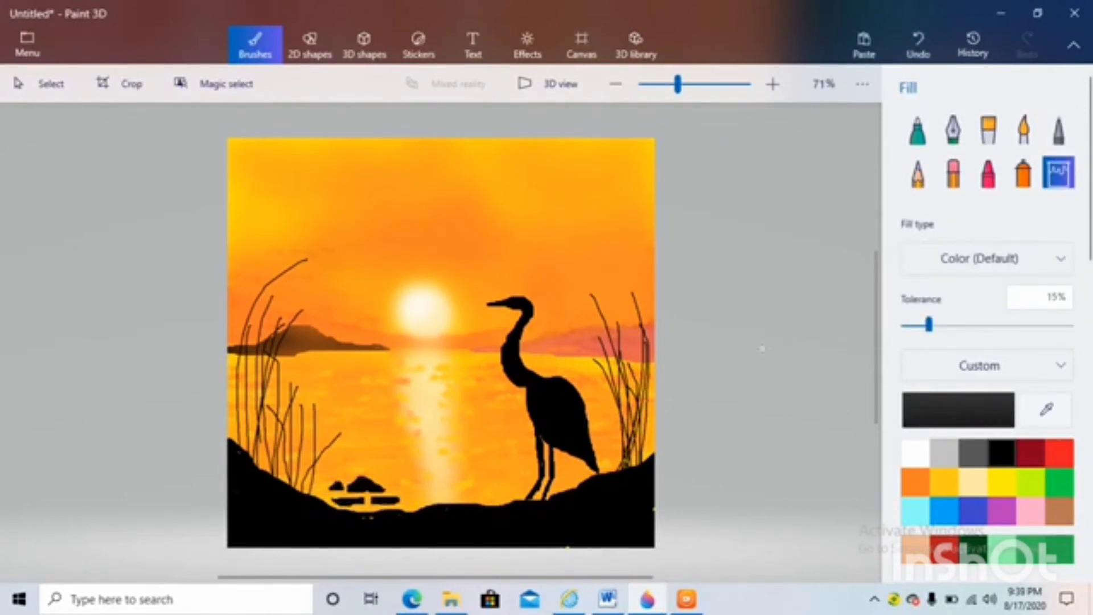
Step: Dab fluffy black flower heads onto the left shore's reeds with the crayon, raising its thickness to 27 px
{"action": "left_click", "coordinate": [988, 174]}
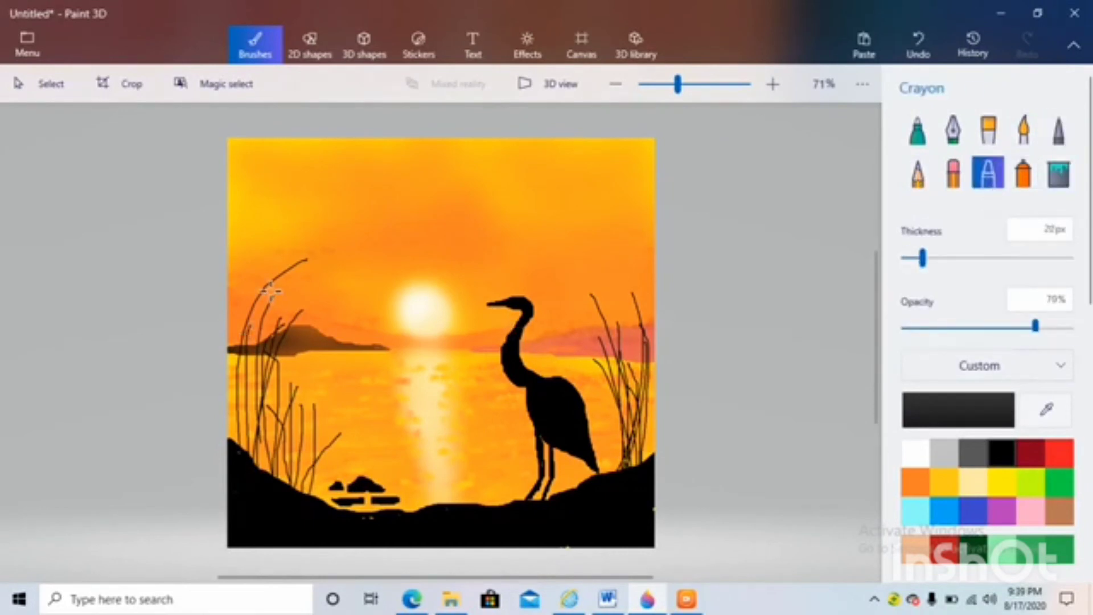
{"action": "left_click_drag", "start_coordinate": [286, 273], "coordinate": [307, 263]}
{"action": "left_click_drag", "start_coordinate": [289, 310], "coordinate": [307, 308]}
{"action": "left_click_drag", "start_coordinate": [922, 258], "coordinate": [934, 258]}
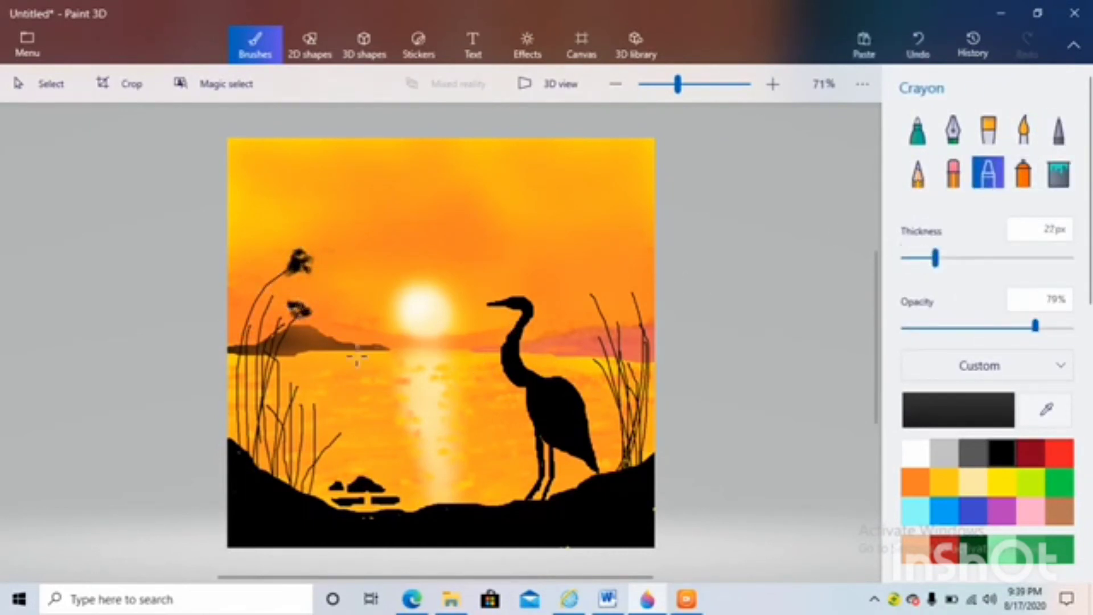
{"action": "mouse_move", "coordinate": [267, 299]}
{"action": "left_mouse_down"}
{"action": "mouse_move", "coordinate": [275, 292]}
{"action": "mouse_move", "coordinate": [254, 322]}
{"action": "mouse_move", "coordinate": [282, 324]}
{"action": "left_mouse_up"}
{"action": "left_click_drag", "start_coordinate": [292, 377], "coordinate": [344, 434]}
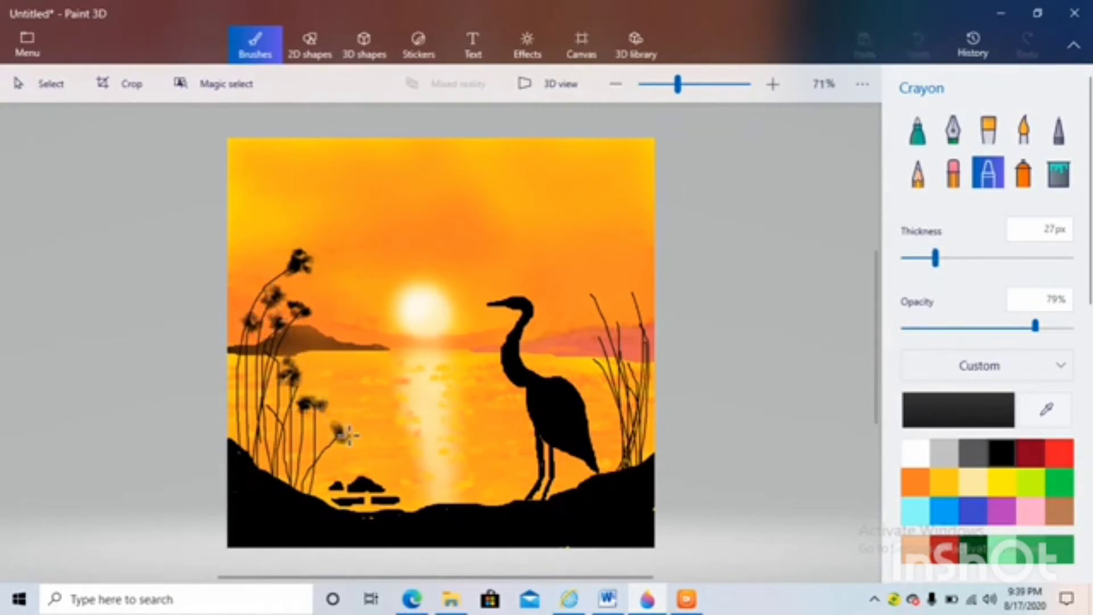
{"action": "left_click_drag", "start_coordinate": [262, 396], "coordinate": [265, 394]}
{"action": "left_click_drag", "start_coordinate": [270, 356], "coordinate": [263, 344]}
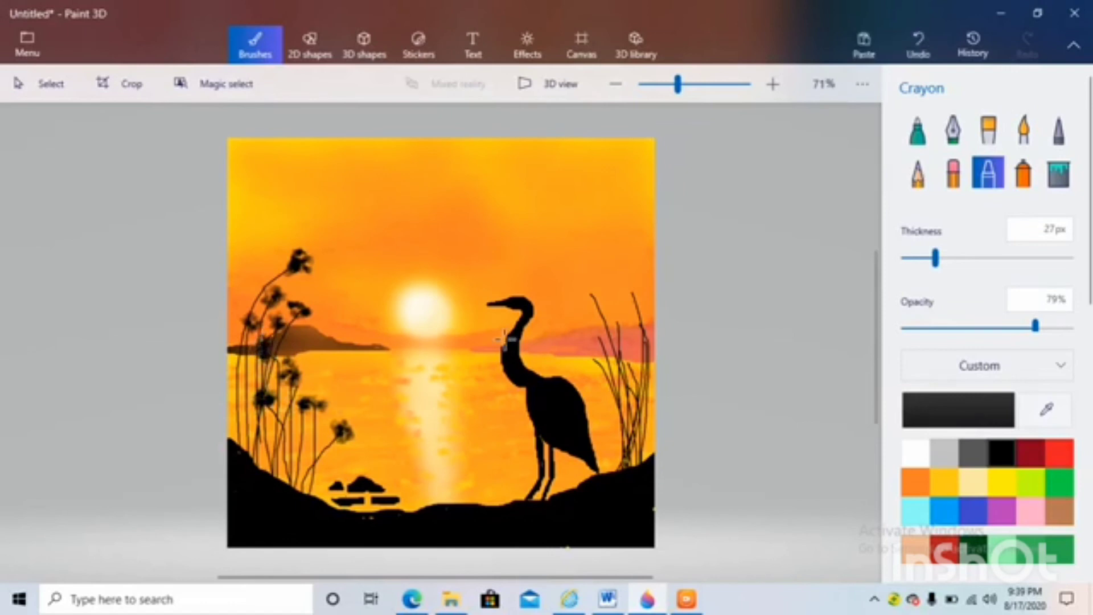
Step: Dab fluffy black flower heads onto the reeds behind the heron with the 27 px crayon
{"action": "left_click_drag", "start_coordinate": [599, 310], "coordinate": [591, 292]}
{"action": "left_click_drag", "start_coordinate": [629, 296], "coordinate": [635, 295]}
{"action": "left_click_drag", "start_coordinate": [616, 326], "coordinate": [619, 322]}
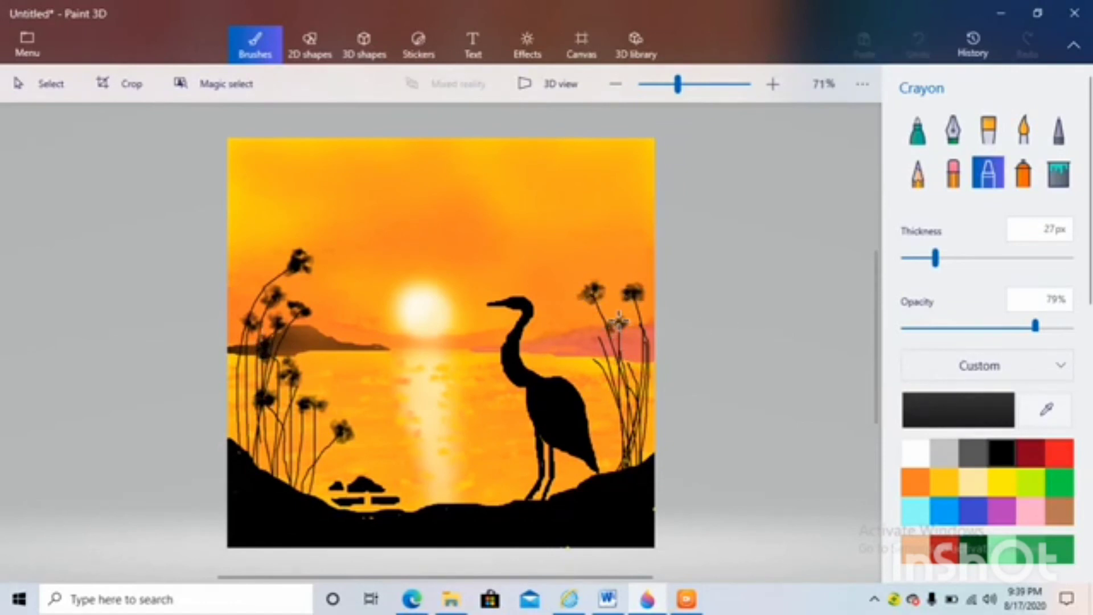
{"action": "left_click_drag", "start_coordinate": [592, 356], "coordinate": [598, 336]}
{"action": "left_click_drag", "start_coordinate": [623, 362], "coordinate": [623, 360]}
{"action": "left_click_drag", "start_coordinate": [640, 333], "coordinate": [645, 324]}
{"action": "left_click_drag", "start_coordinate": [623, 391], "coordinate": [629, 383]}
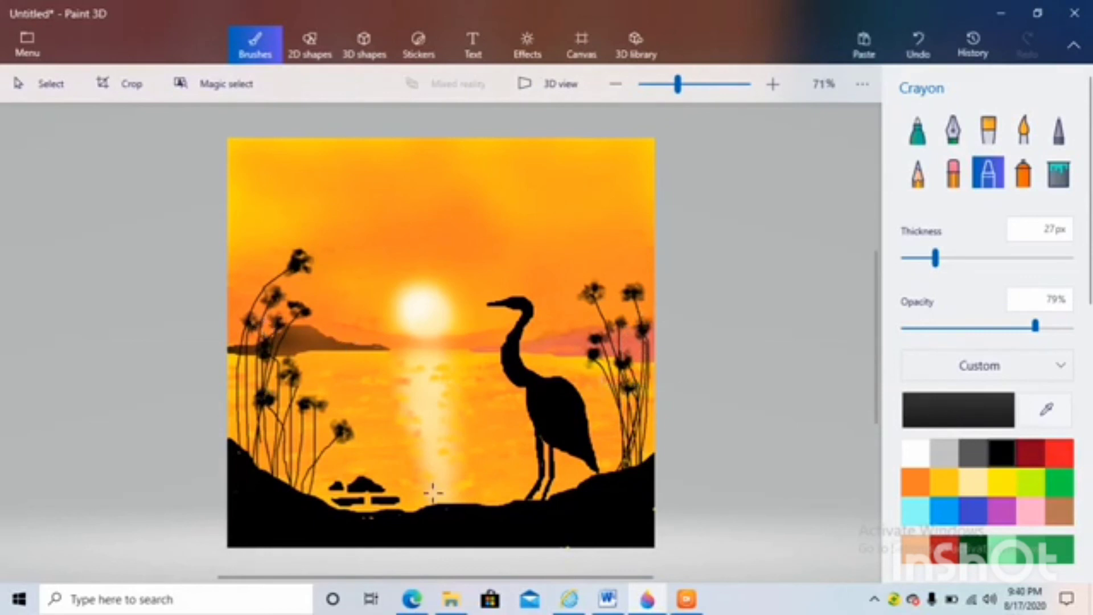
Step: Try a yellow glow around the sun with the spray can at 33 px and 27% opacity, and undo it
{"action": "left_click", "coordinate": [1058, 129]}
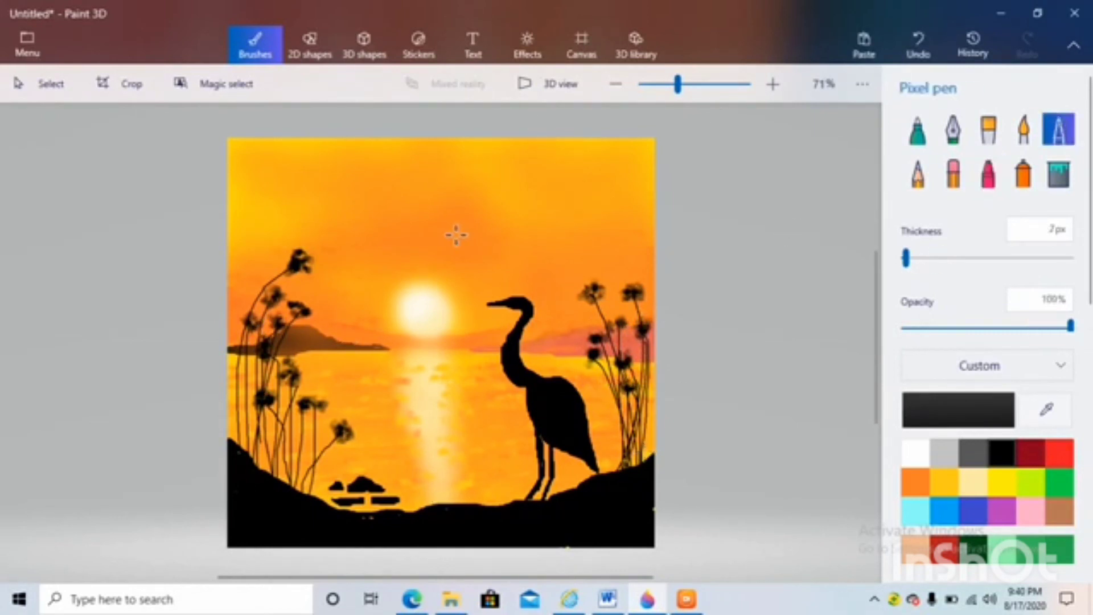
{"action": "left_click", "coordinate": [1023, 172]}
{"action": "left_click", "coordinate": [1001, 482]}
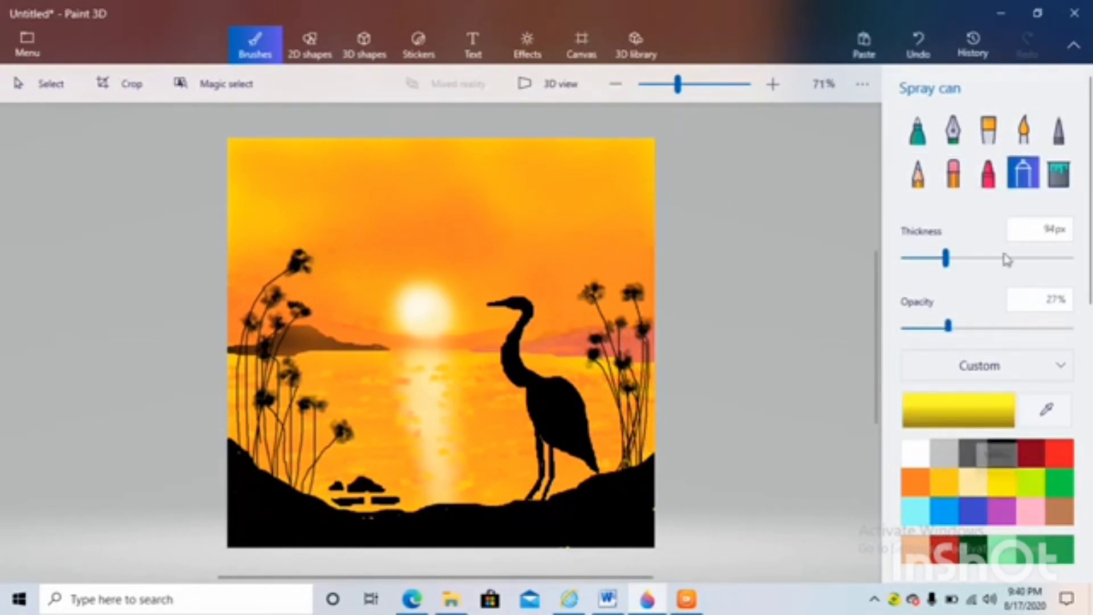
{"action": "left_click_drag", "start_coordinate": [1006, 257], "coordinate": [909, 263]}
{"action": "left_click_drag", "start_coordinate": [379, 303], "coordinate": [380, 291]}
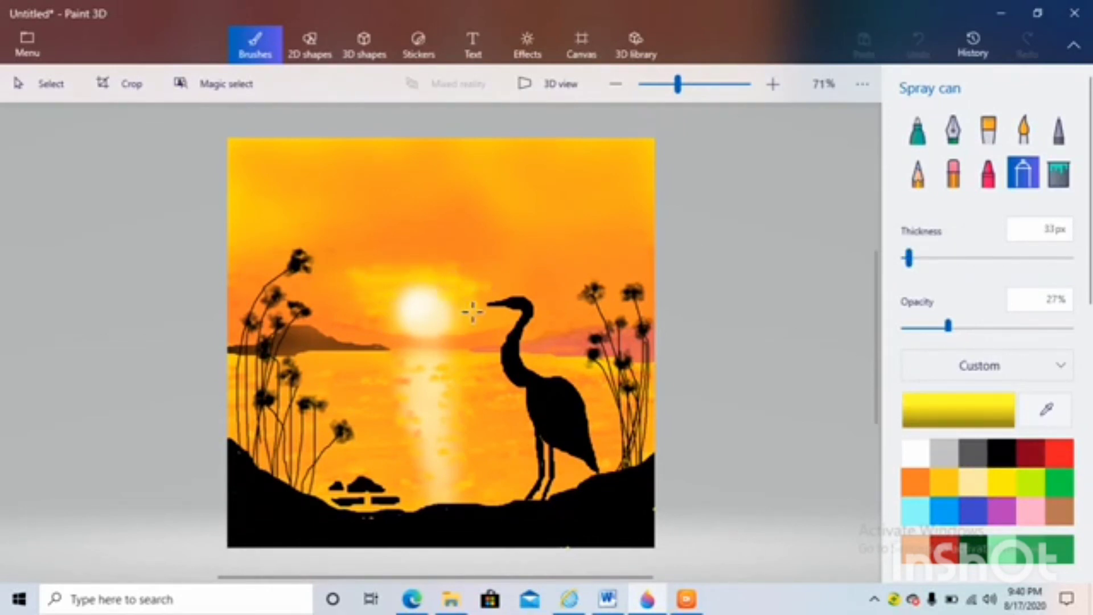
{"action": "left_click_drag", "start_coordinate": [473, 312], "coordinate": [474, 307]}
{"action": "mouse_move", "coordinate": [489, 279]}
{"action": "left_mouse_down"}
{"action": "mouse_move", "coordinate": [398, 286]}
{"action": "mouse_move", "coordinate": [459, 291]}
{"action": "left_mouse_up"}
{"action": "left_click", "coordinate": [922, 258]}
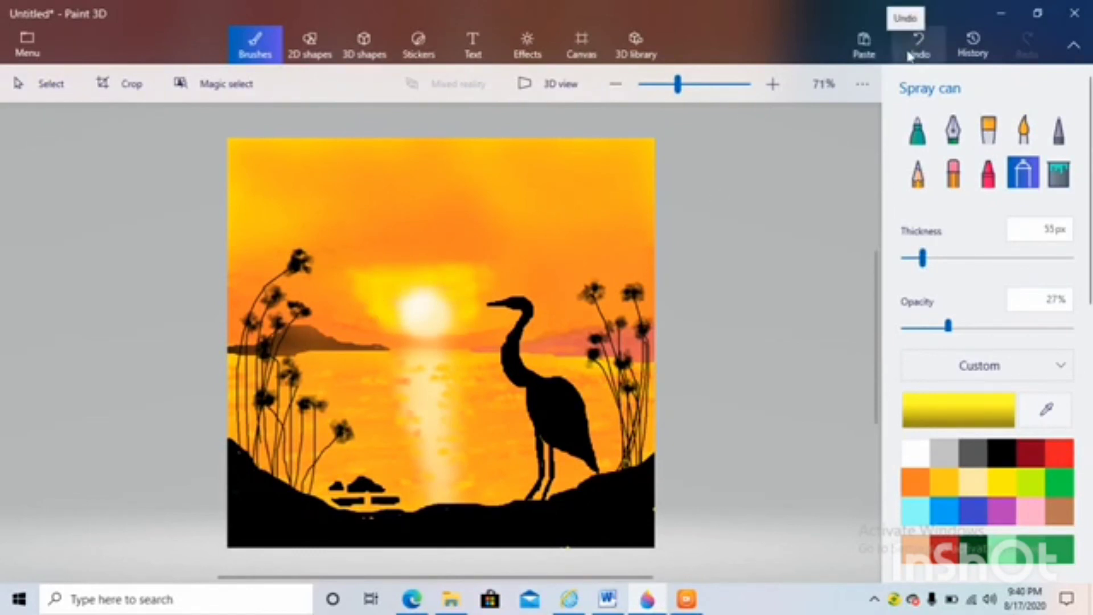
{"action": "left_click", "coordinate": [909, 52]}
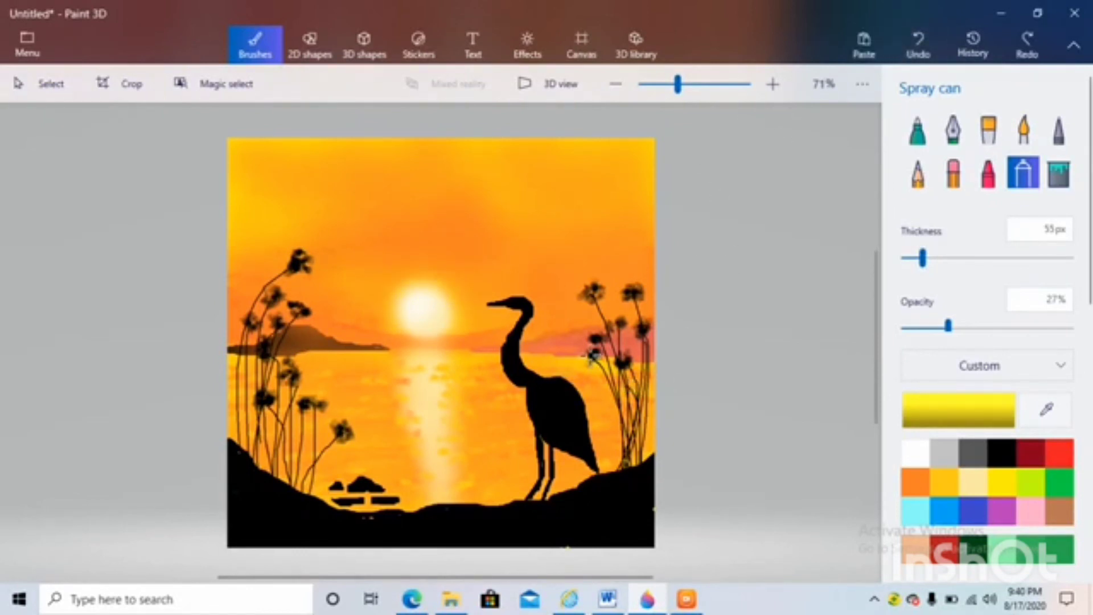
Step: Draw four small black flying birds around the sun and above the left reeds with the 2 px pixel pen
{"action": "left_click", "coordinate": [1058, 130]}
{"action": "left_click", "coordinate": [1002, 452]}
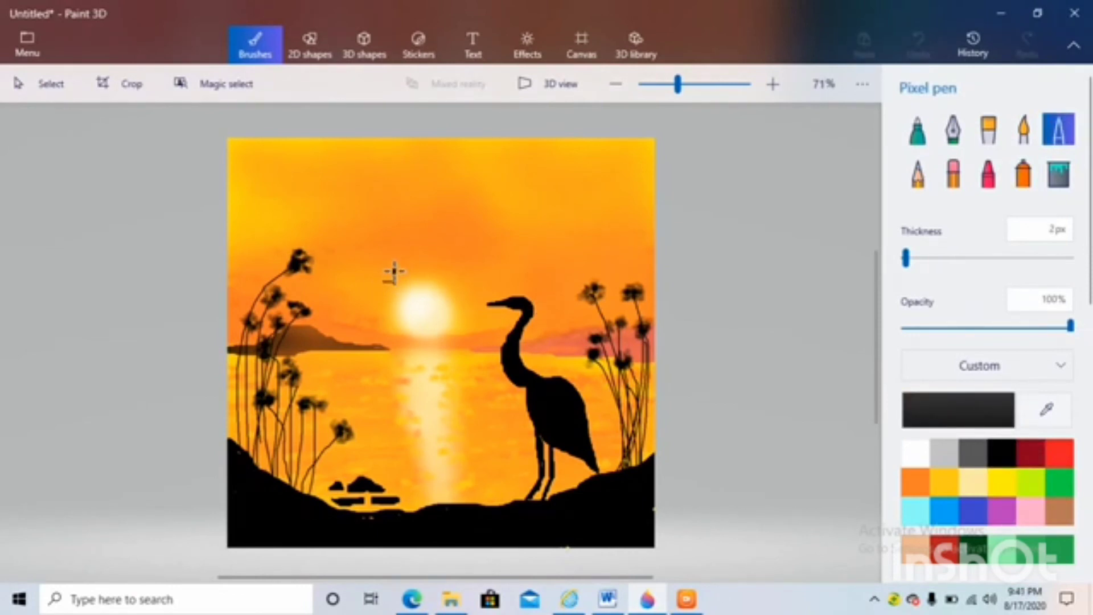
{"action": "left_click_drag", "start_coordinate": [393, 271], "coordinate": [394, 264]}
{"action": "left_click_drag", "start_coordinate": [371, 325], "coordinate": [383, 325]}
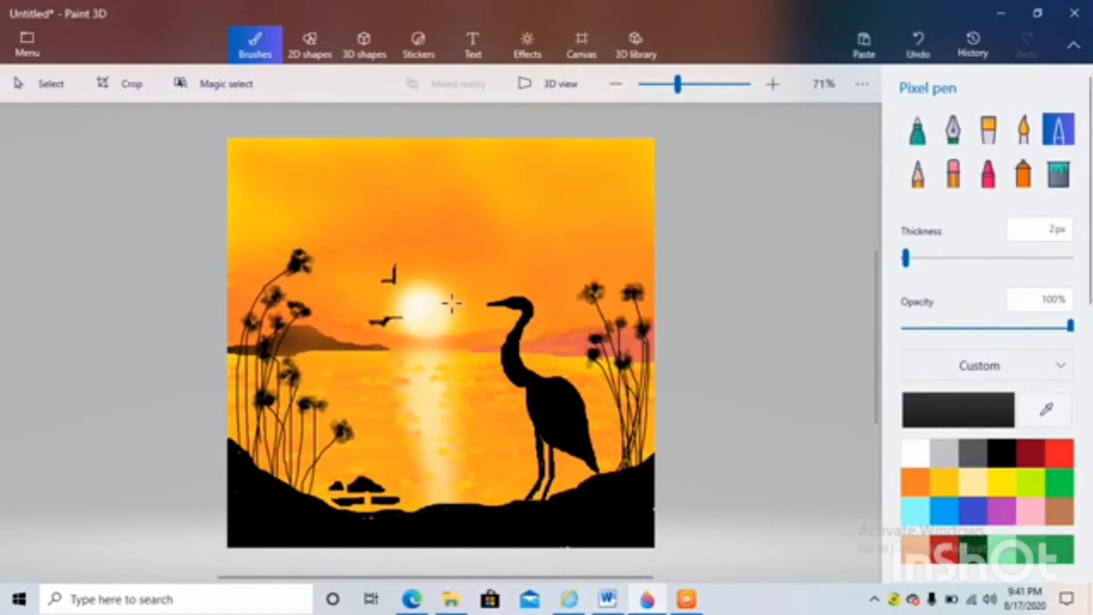
{"action": "left_click_drag", "start_coordinate": [449, 273], "coordinate": [458, 264]}
{"action": "left_click_drag", "start_coordinate": [296, 231], "coordinate": [305, 229]}
Step: Set the spray can's paint to a custom orange mixed from the orange swatch
{"action": "left_click", "coordinate": [1023, 174]}
{"action": "left_click", "coordinate": [915, 481]}
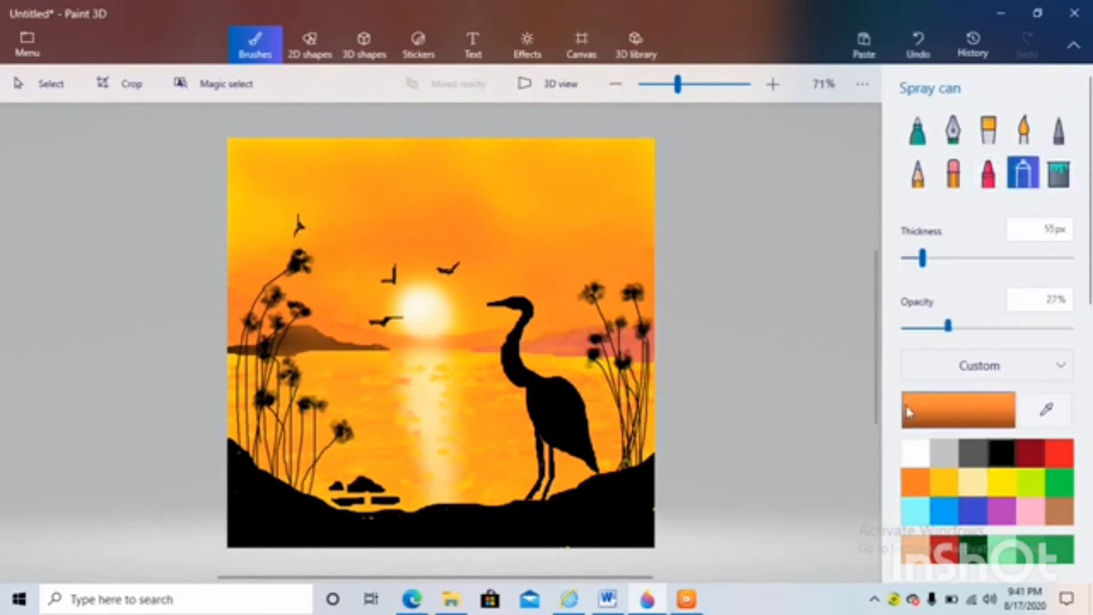
{"action": "left_click", "coordinate": [958, 410]}
{"action": "left_click", "coordinate": [569, 263]}
{"action": "left_click_drag", "start_coordinate": [569, 263], "coordinate": [595, 181]}
{"action": "left_click", "coordinate": [488, 459]}
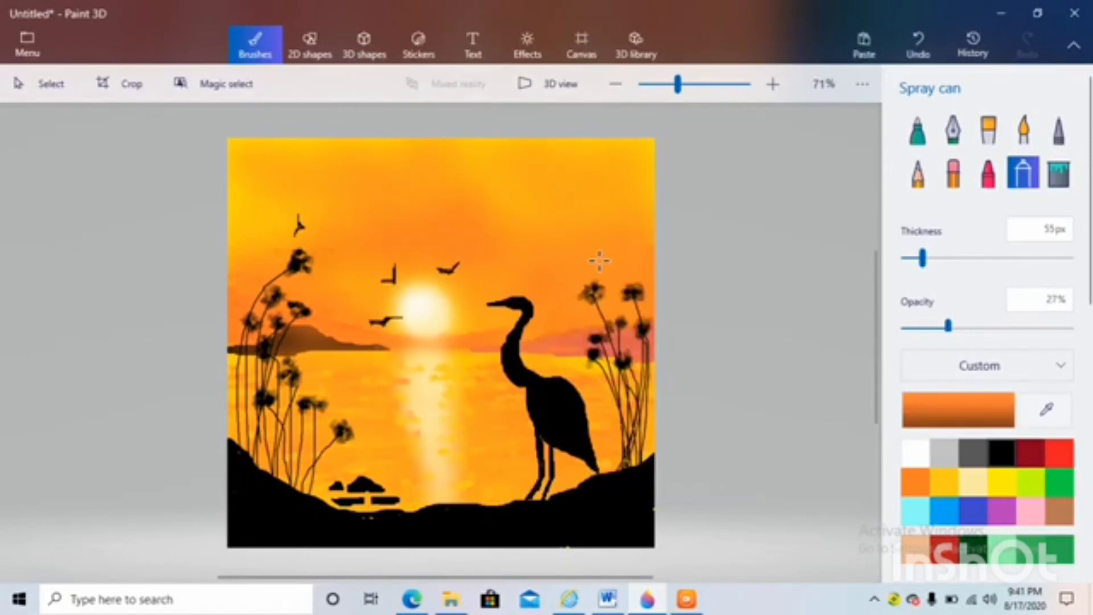